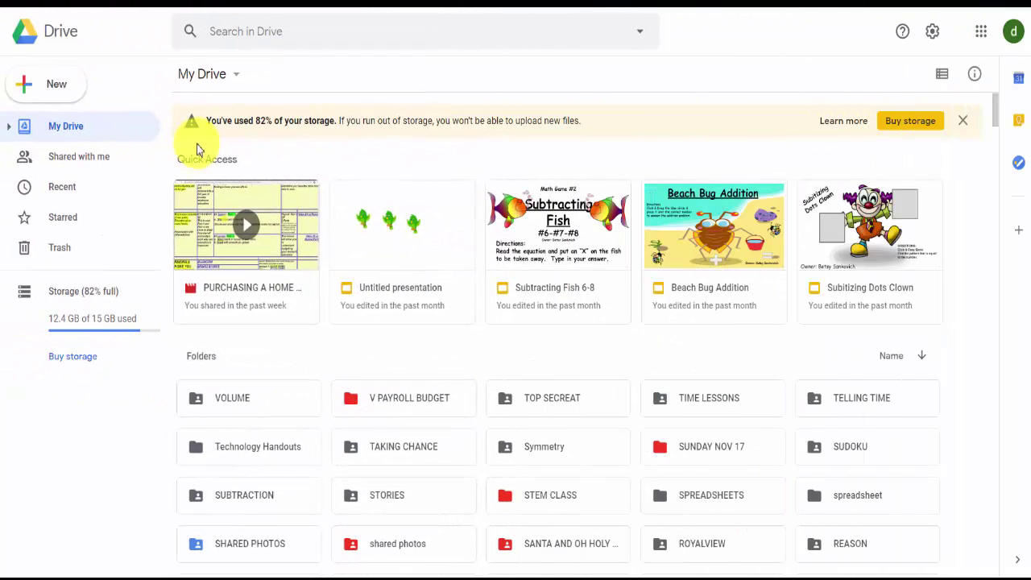
# Create a new presentation and apply the Blank layout to its first slide
pyautogui.click(56, 89)
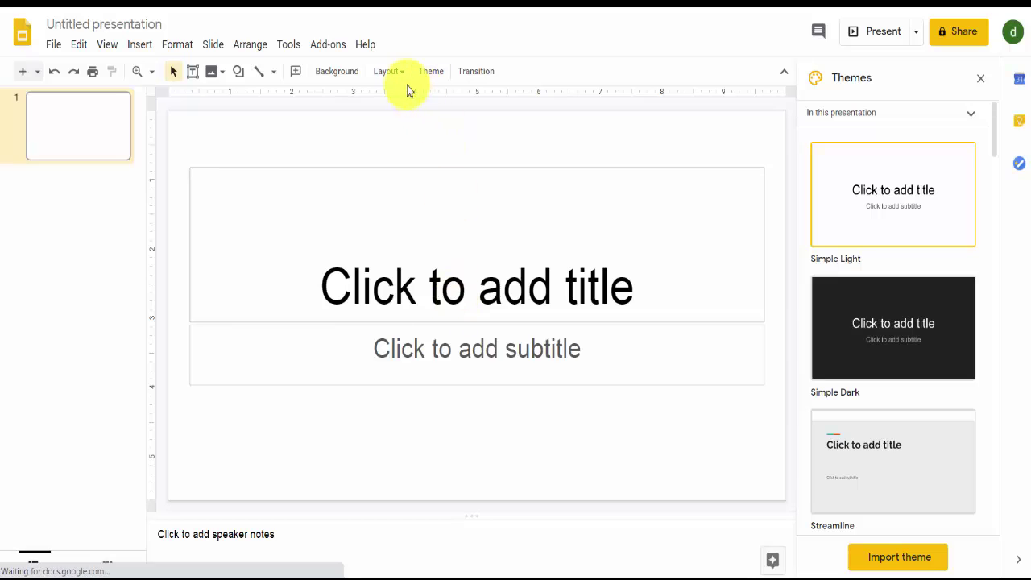
pyautogui.click(403, 77)
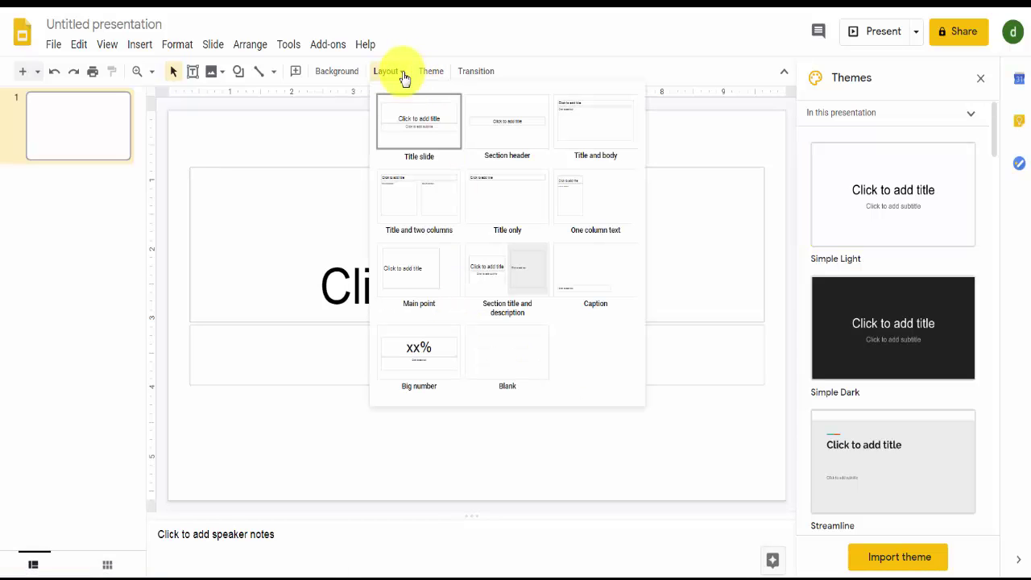
pyautogui.click(510, 378)
pyautogui.click(510, 379)
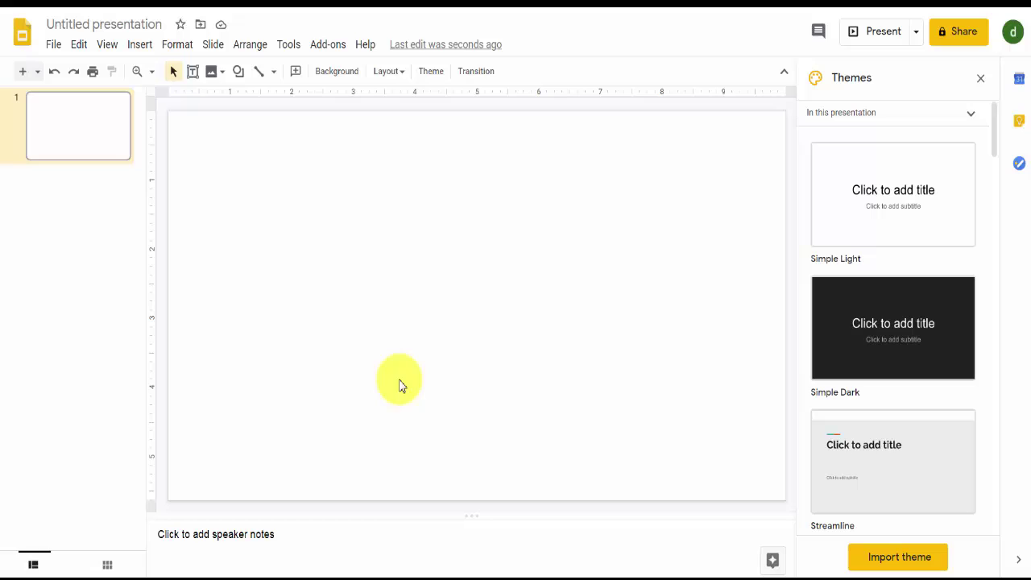
# Draw a black, 12px-thick vertical line about 3.4 inches long, slightly left of the slide's centre
pyautogui.click(259, 74)
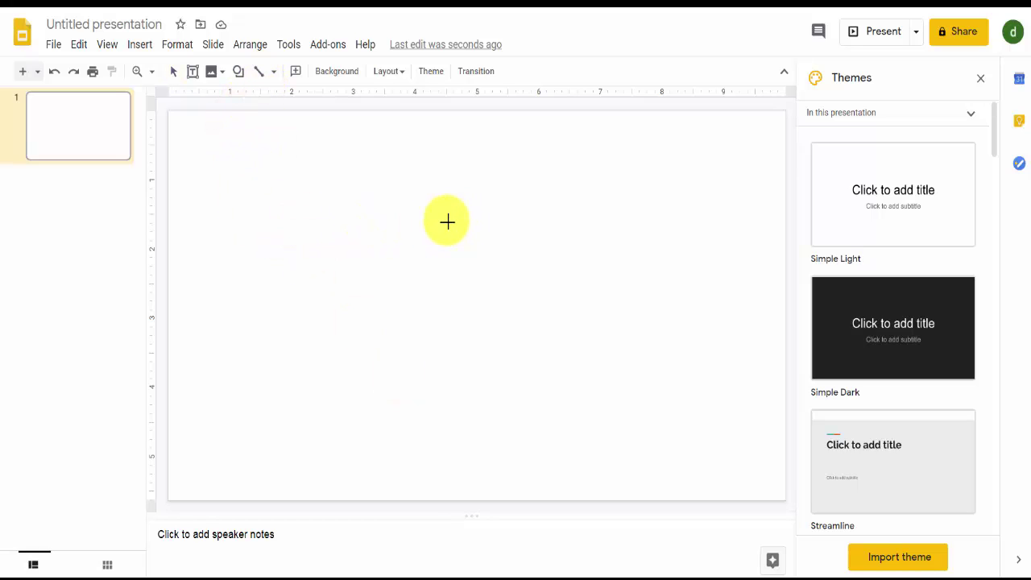
pyautogui.moveTo(407, 216)
pyautogui.mouseDown()
pyautogui.moveTo(421, 392)
pyautogui.moveTo(408, 438)
pyautogui.moveTo(409, 383)
pyautogui.mouseUp()
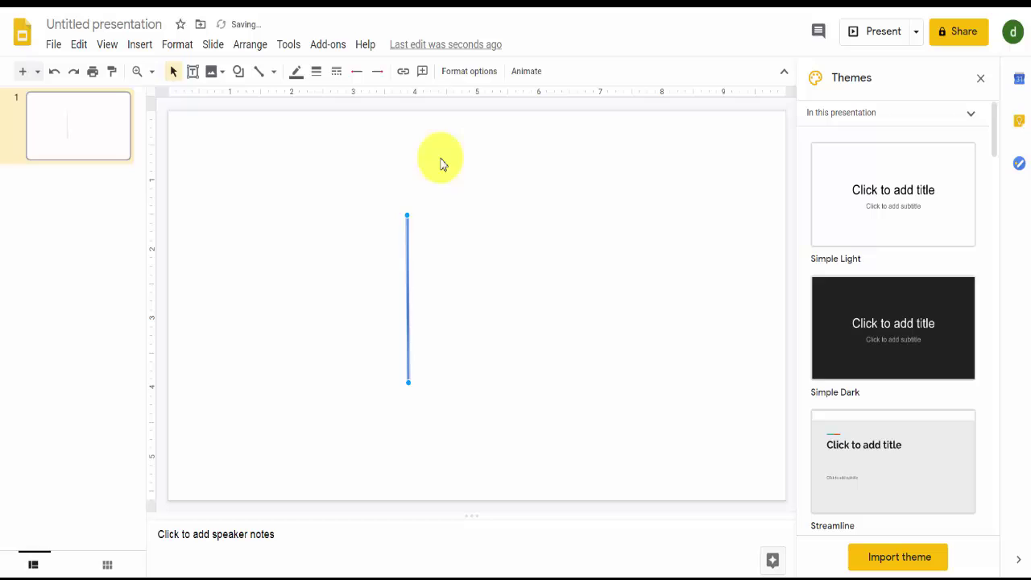
pyautogui.click(296, 74)
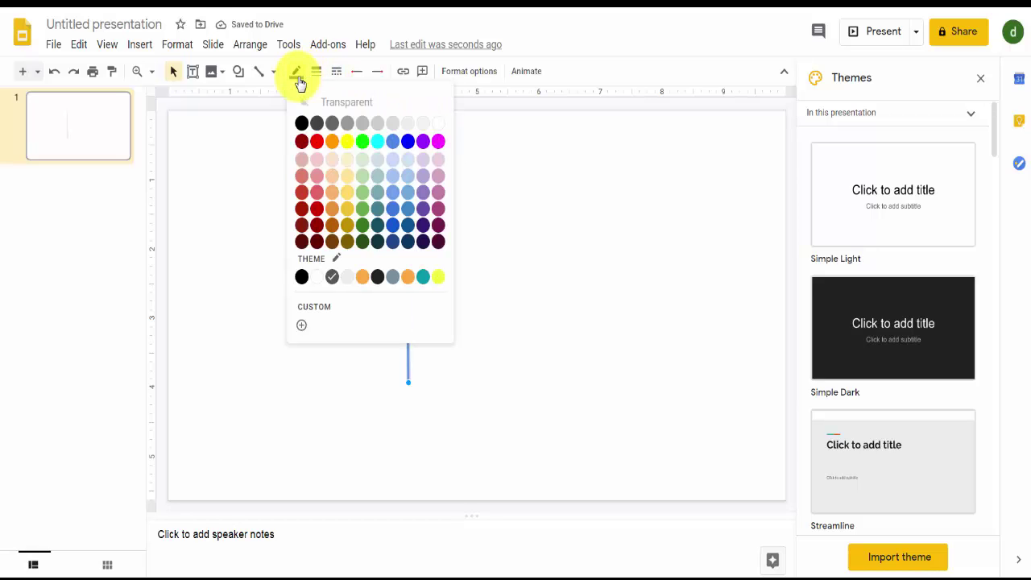
pyautogui.click(301, 124)
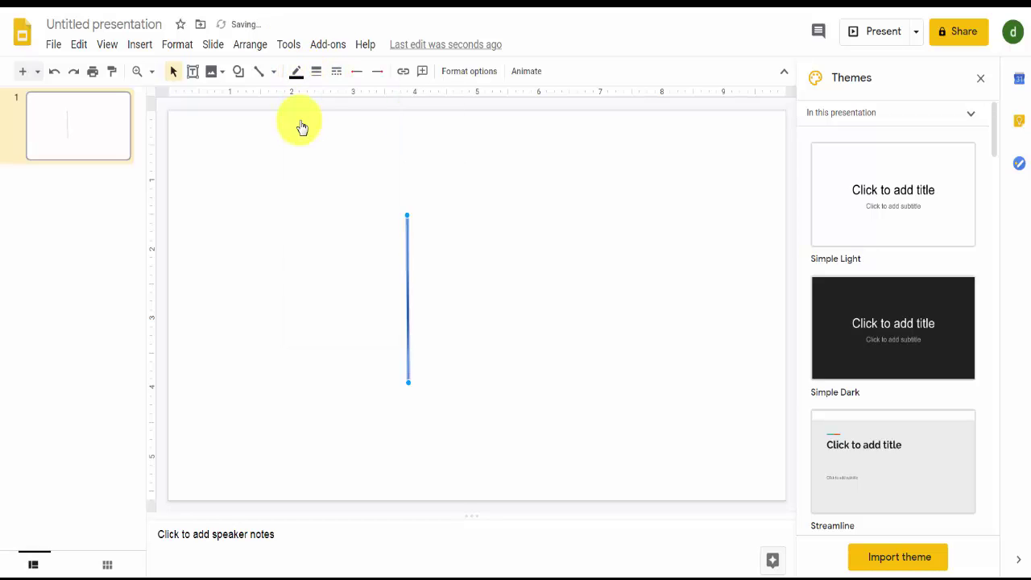
pyautogui.click(318, 76)
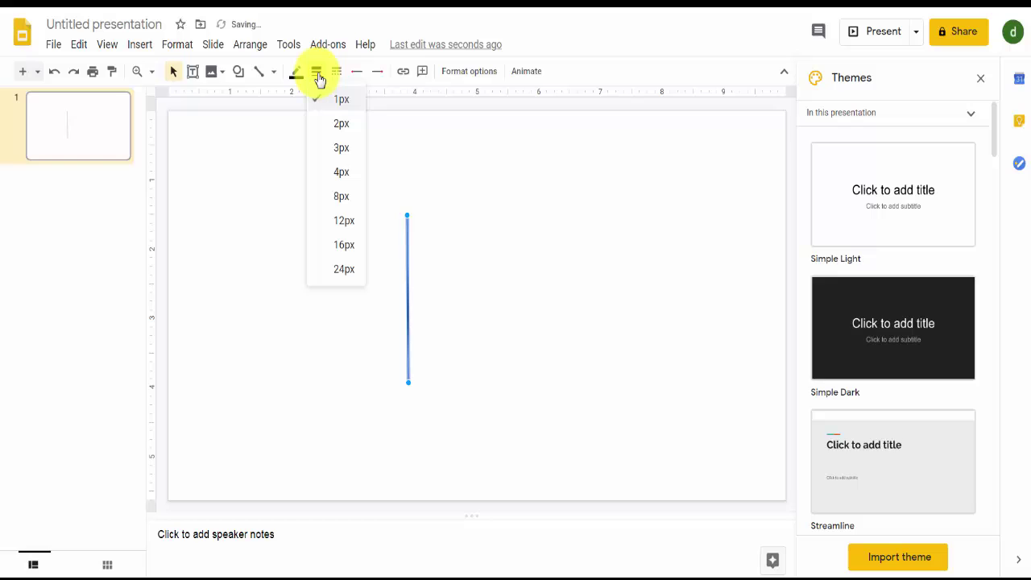
pyautogui.click(343, 224)
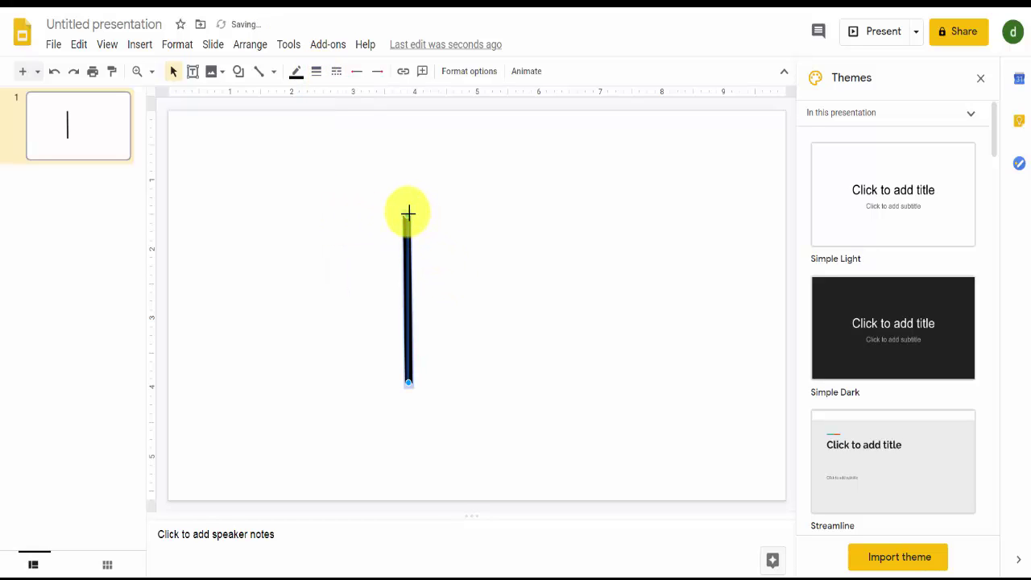
pyautogui.moveTo(407, 216); pyautogui.dragTo(407, 152)
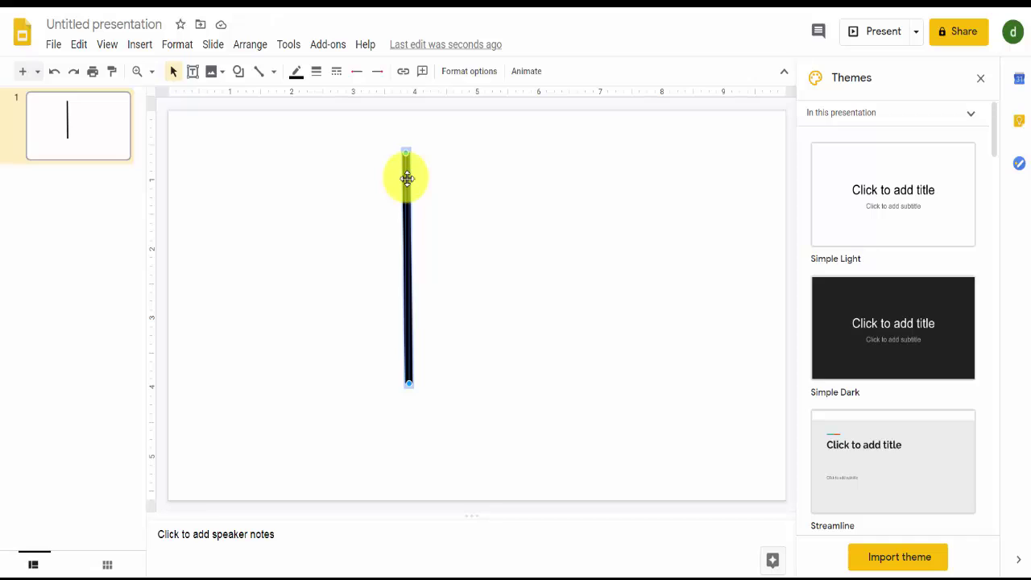
# Duplicate the vertical line and lay the copy as a horizontal axis about 4.2 inches long, starting at the vertical line's lower end
pyautogui.hotkey('ctrl', 'd')
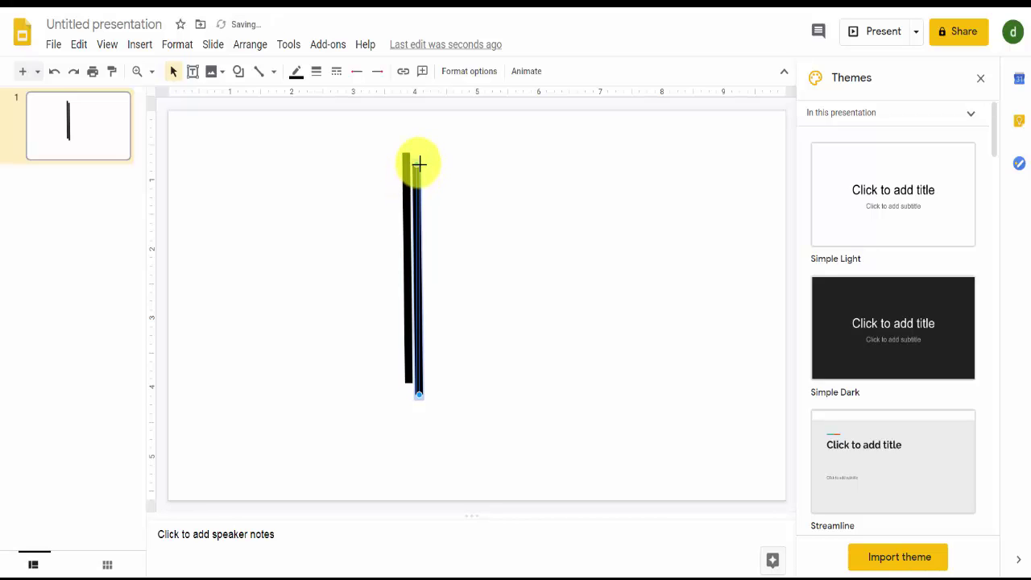
pyautogui.moveTo(416, 164); pyautogui.dragTo(640, 399)
pyautogui.moveTo(533, 396); pyautogui.dragTo(517, 385)
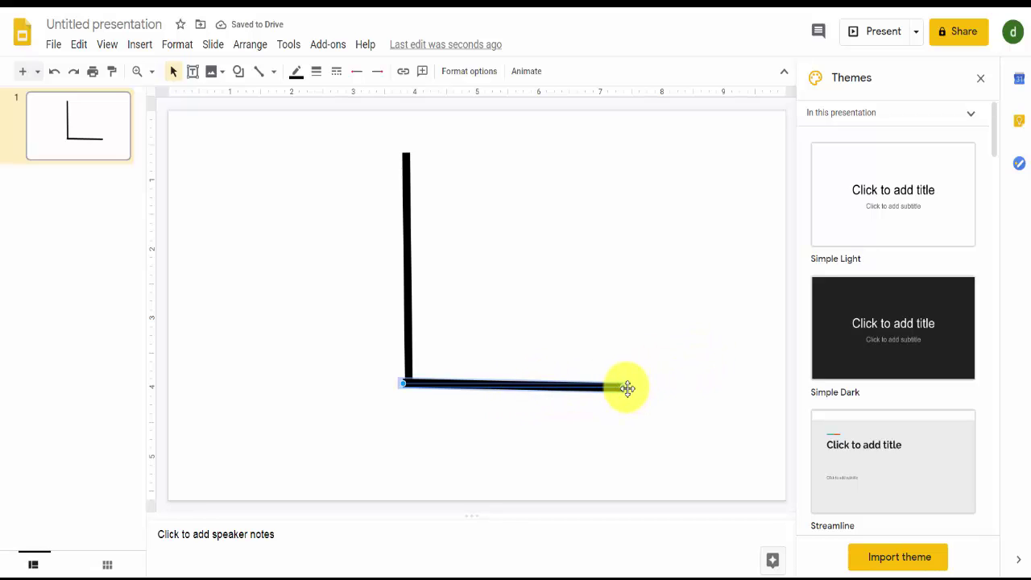
pyautogui.moveTo(624, 388); pyautogui.dragTo(676, 382)
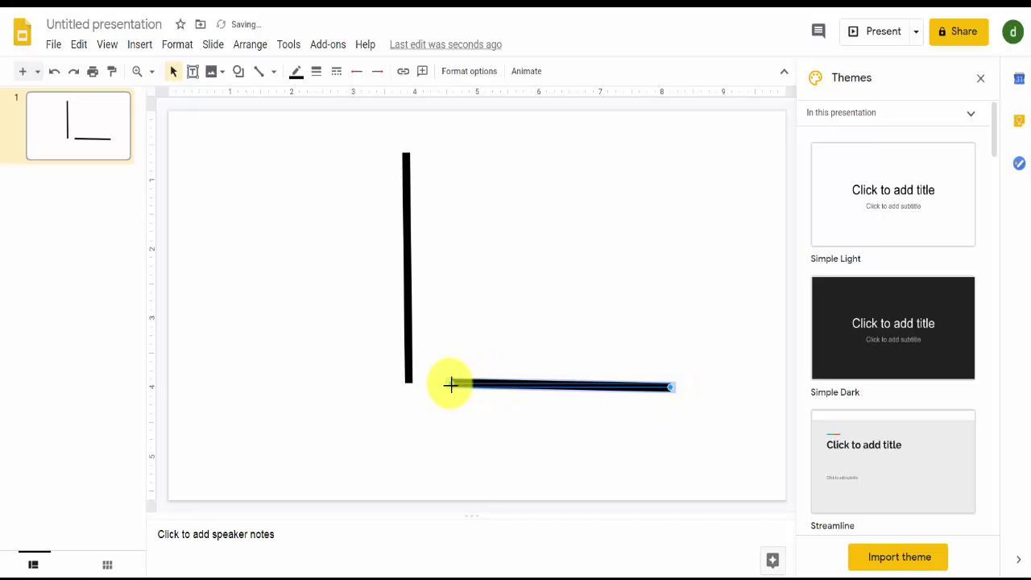
pyautogui.moveTo(450, 384); pyautogui.dragTo(409, 381)
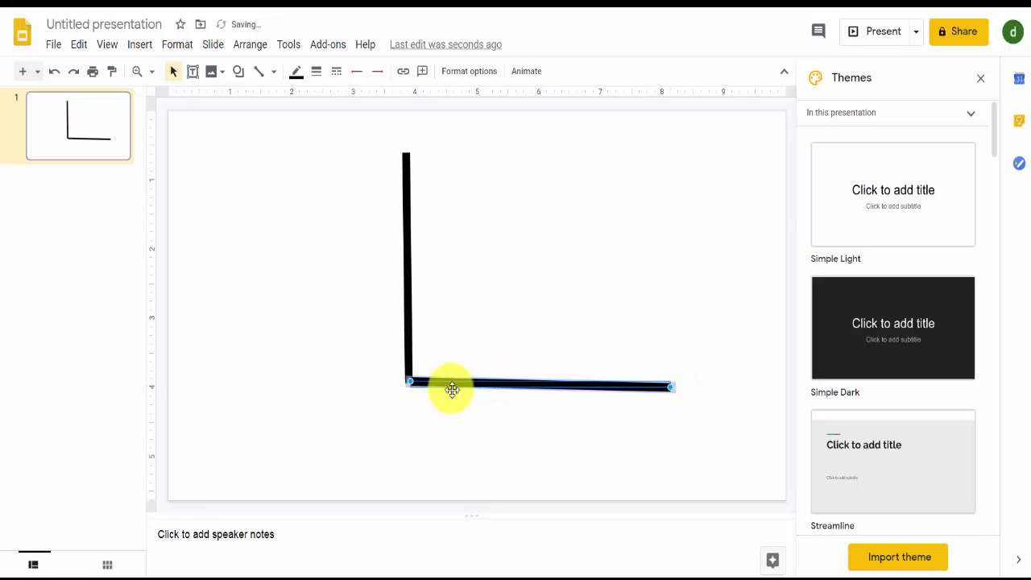
pyautogui.click(520, 451)
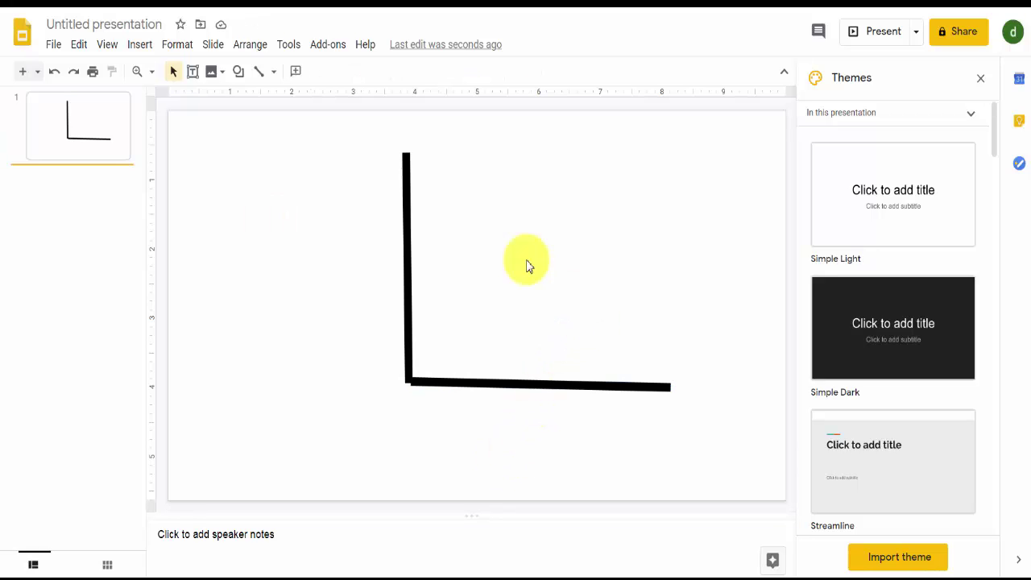
# Insert a text box left of the vertical axis with two side-by-side headings, COLOR BIRDS and # OF BIRDS, each split over two lines
pyautogui.click(141, 50)
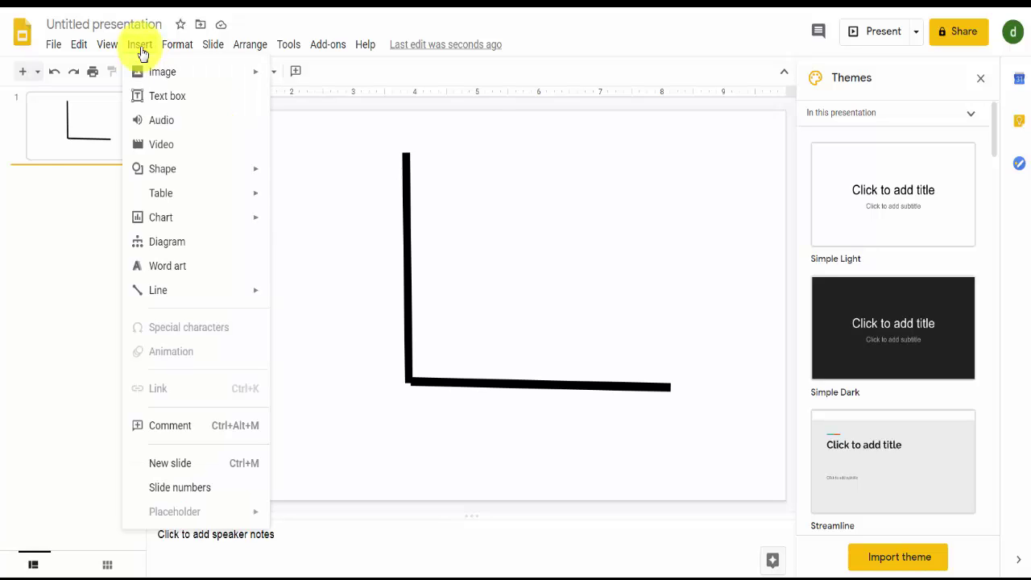
pyautogui.click(149, 97)
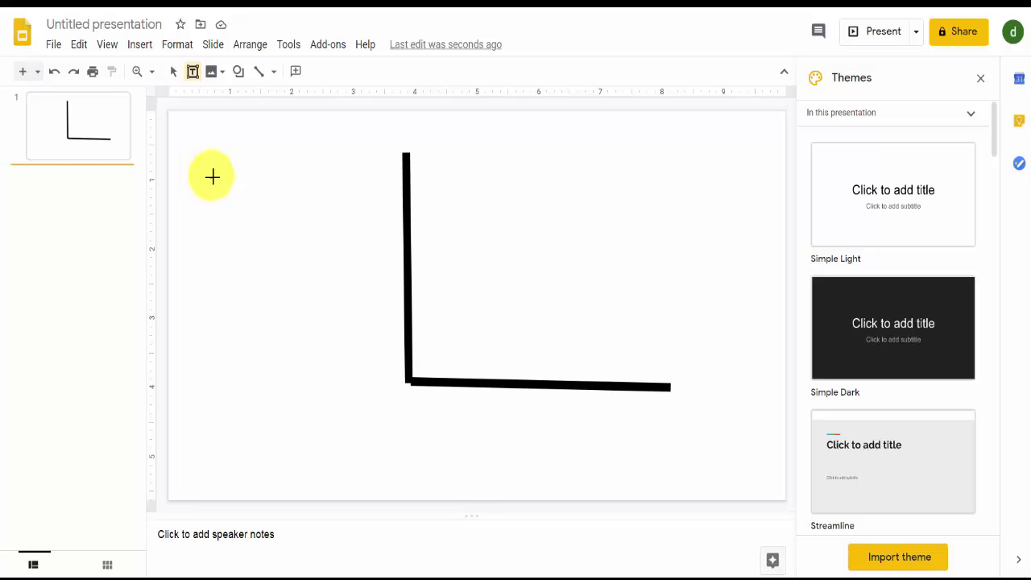
pyautogui.moveTo(195, 174); pyautogui.dragTo(336, 228)
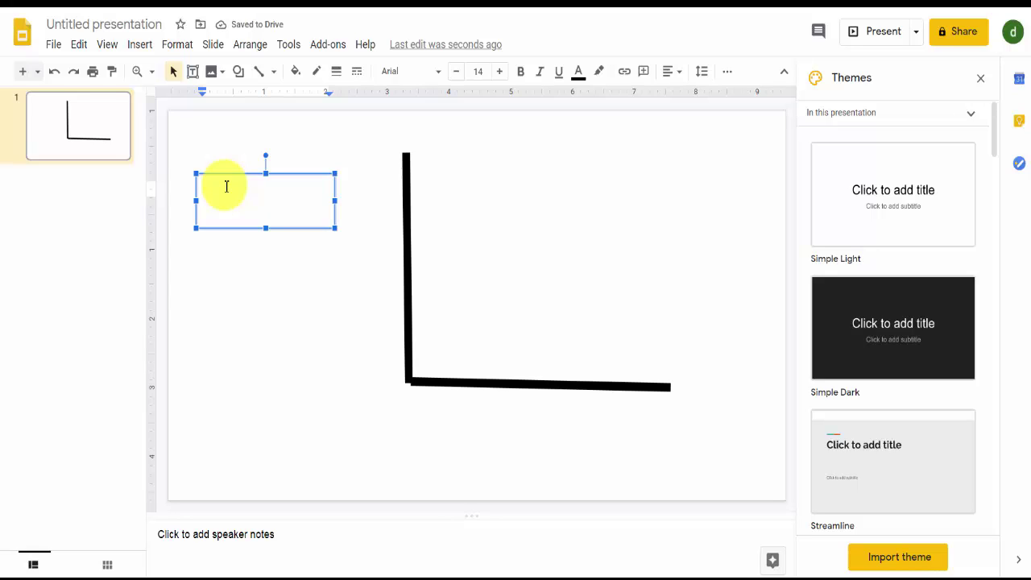
pyautogui.write('color          ')
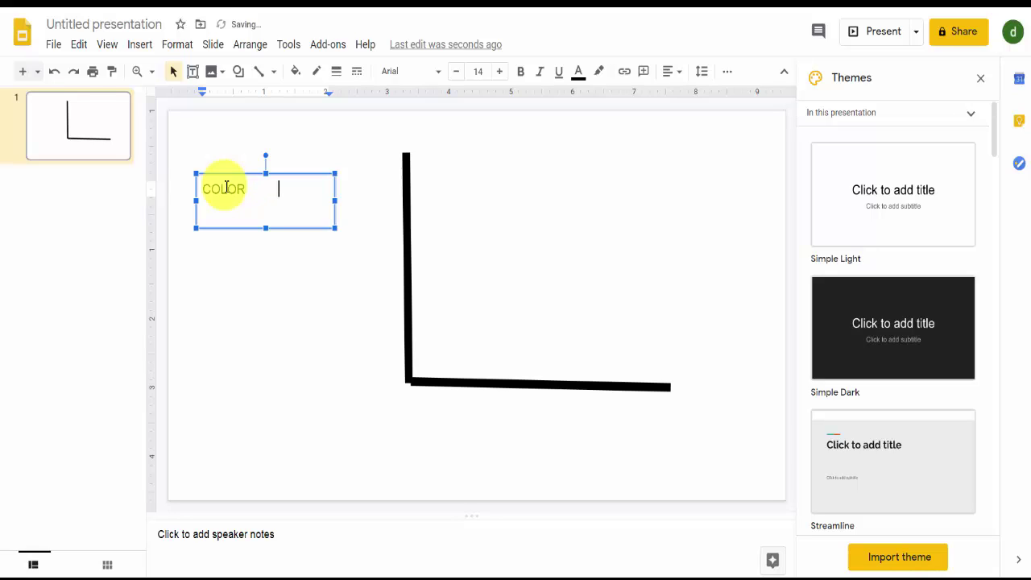
pyautogui.write('# OF')
pyautogui.press('Return')
pyautogui.write('BIRDS')
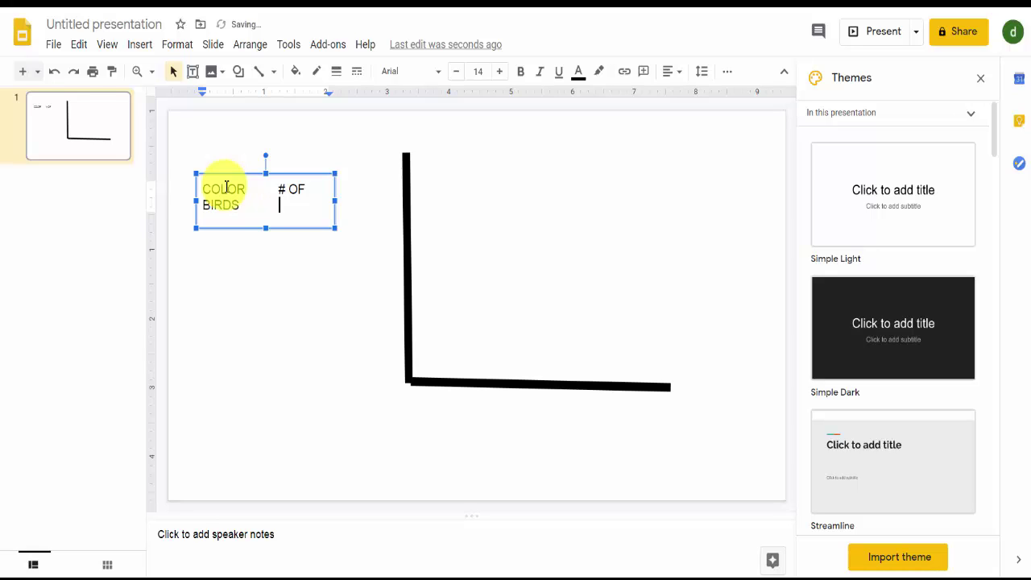
pyautogui.write(' BIRDS')
# Shrink the heading text box's height to fit its two lines of text
pyautogui.click(266, 230)
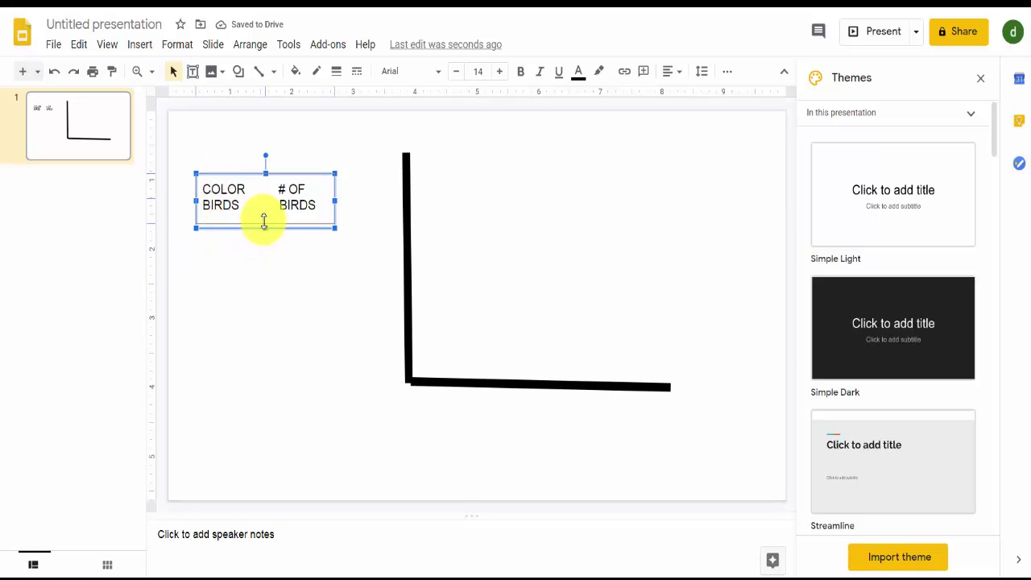
pyautogui.moveTo(260, 217); pyautogui.dragTo(260, 218)
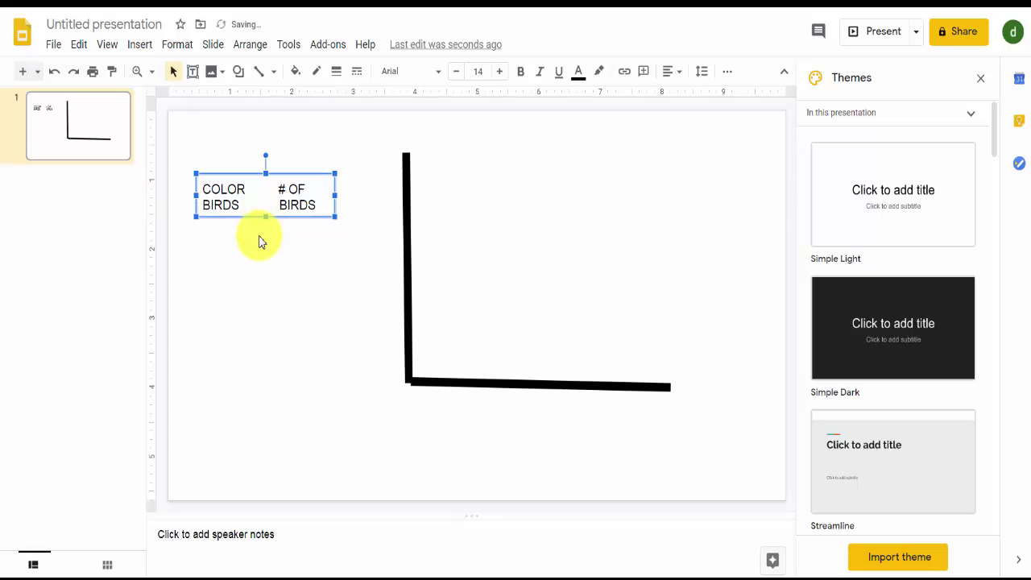
pyautogui.click(260, 239)
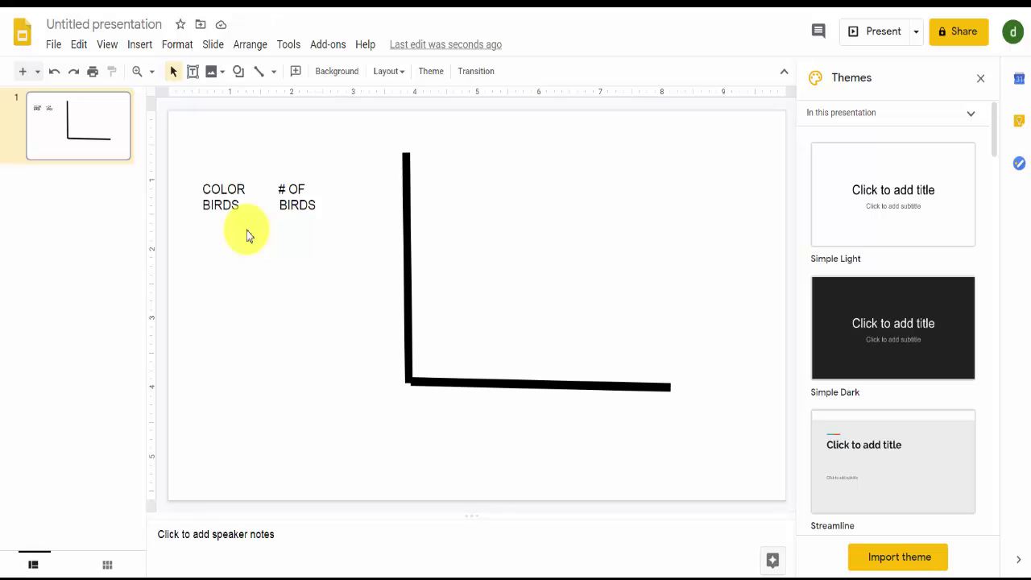
# Enlarge the text box downward to the horizontal axis's level and add the rows RED 3 and GREEN 4 under the headings
pyautogui.click(317, 205)
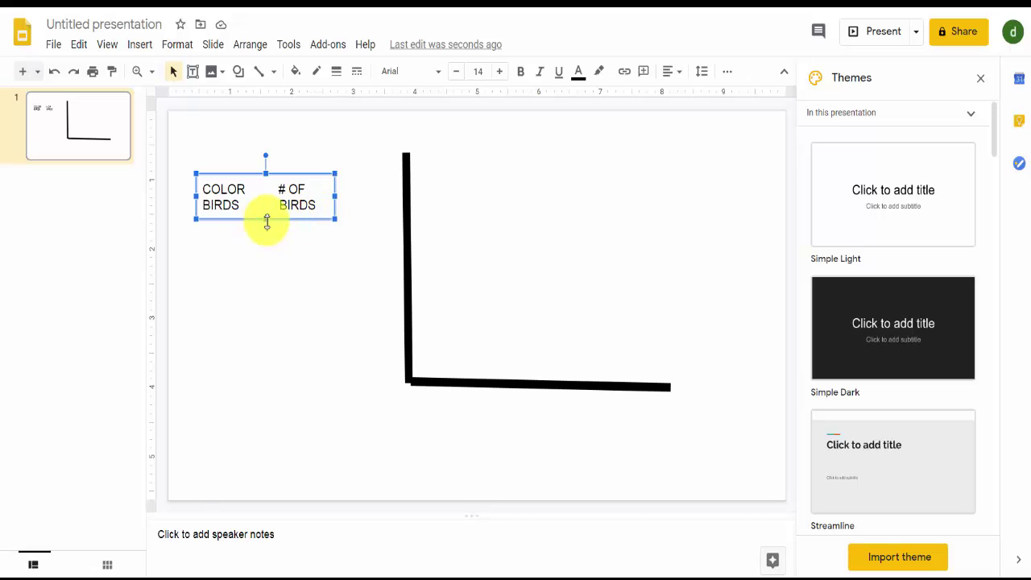
pyautogui.moveTo(265, 221); pyautogui.dragTo(258, 383)
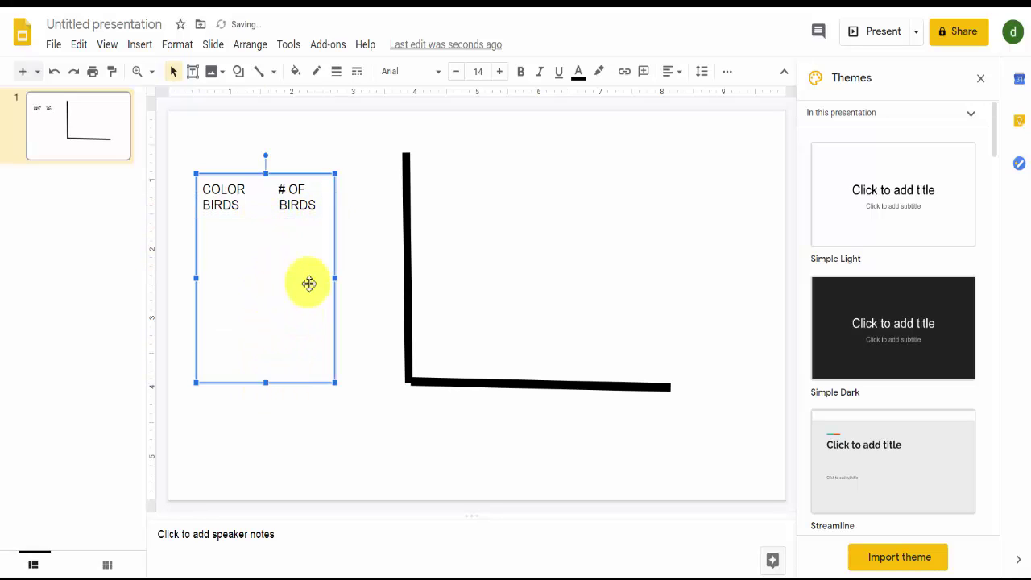
pyautogui.click(319, 206)
pyautogui.click(320, 206)
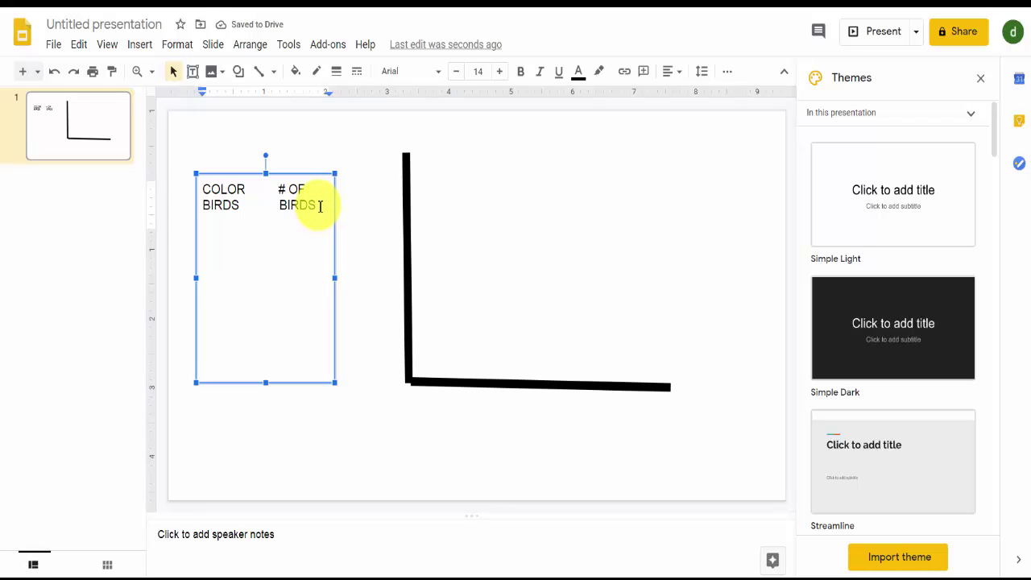
pyautogui.press('Return')
pyautogui.write('RED       3')
pyautogui.press('Return')
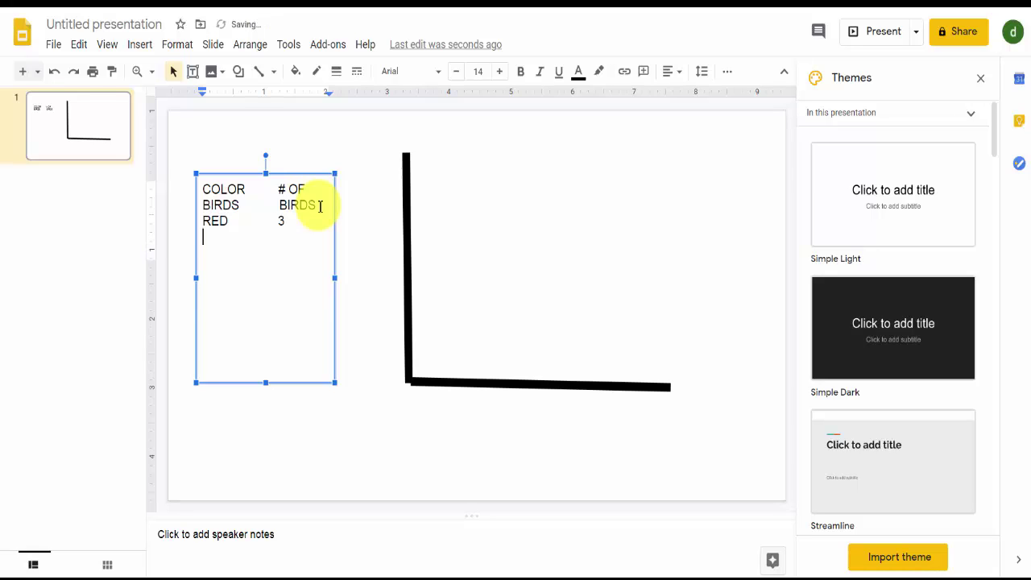
pyautogui.write('GREEN\t4')
pyautogui.press('Return')
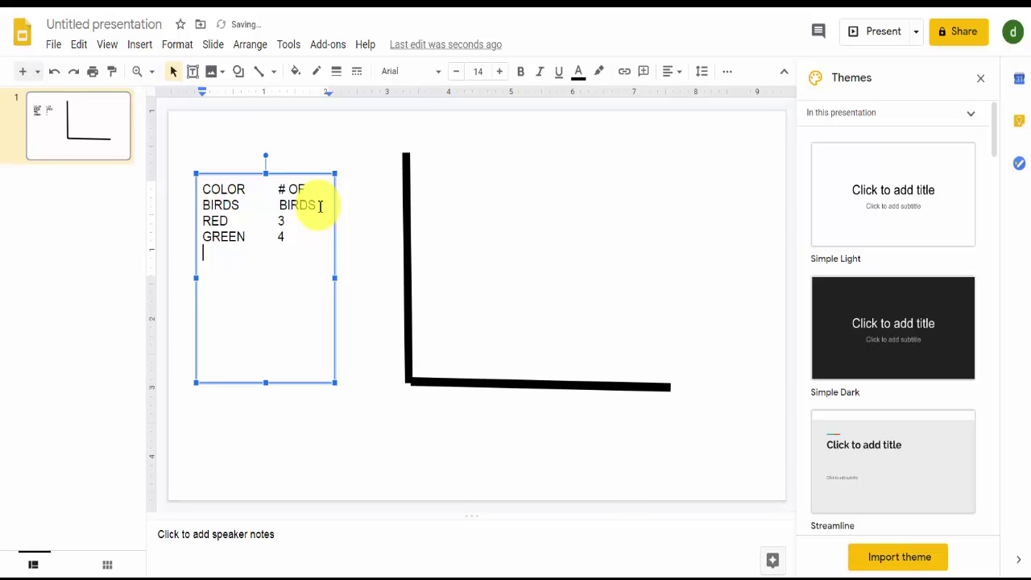
# Add the rows BLUE 5, YELLOW 2 and ORANGE 6, and shorten the text box to fit its text
pyautogui.write('BLUE 5')
pyautogui.press('Return')
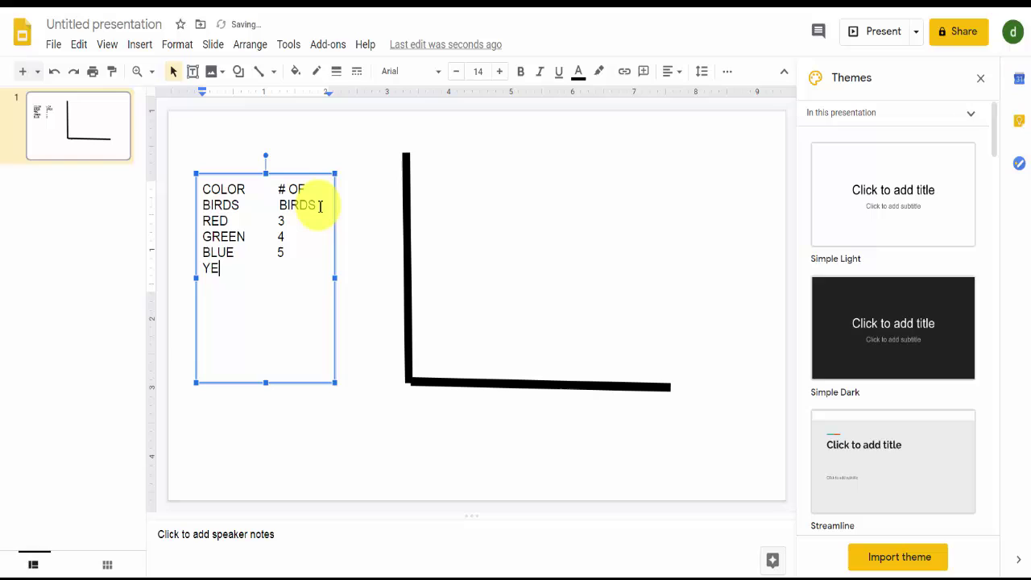
pyautogui.write('OW 2')
pyautogui.press('Return')
pyautogui.write('ORANGE')
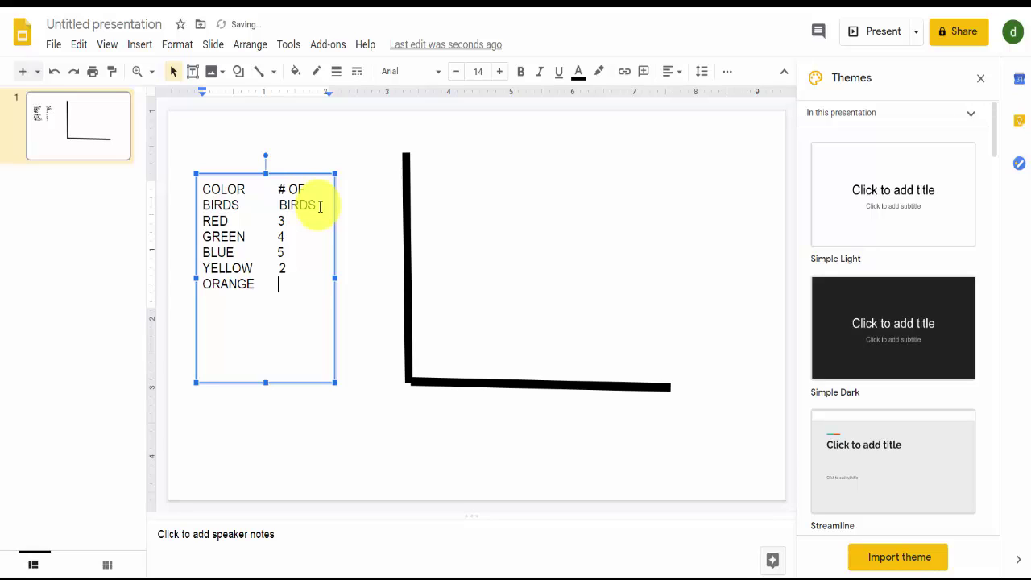
pyautogui.write('       6')
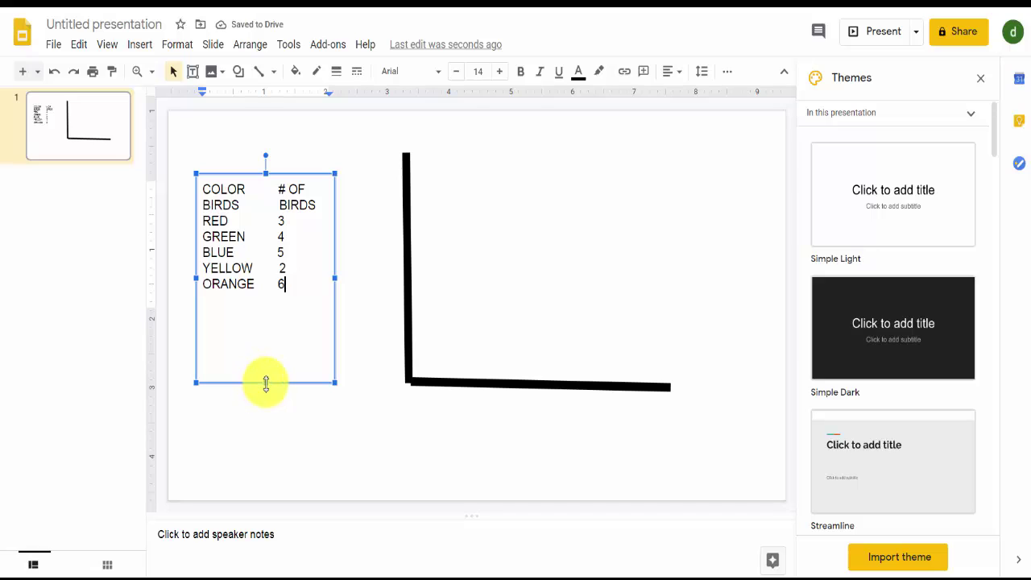
pyautogui.moveTo(265, 383); pyautogui.dragTo(264, 298)
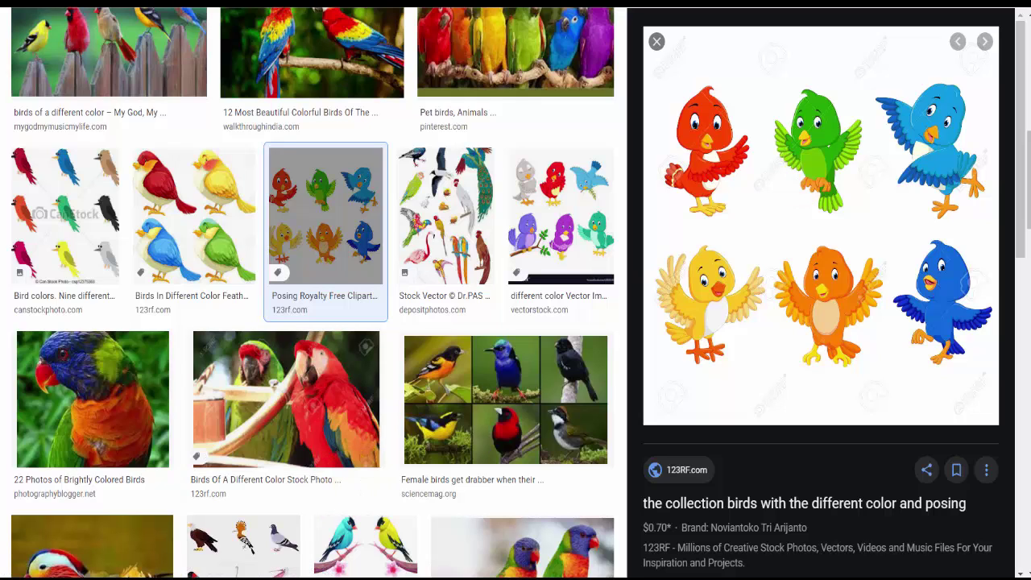
# Switch to the Snipping Tool and capture the red cartoon bird from the enlarged image search result
pyautogui.click(199, 576)
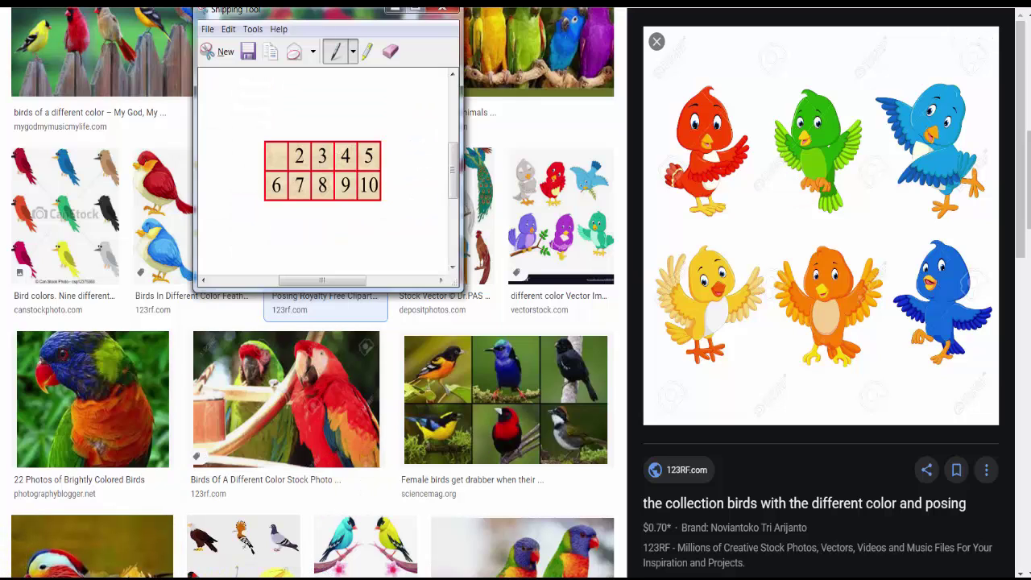
pyautogui.click(220, 50)
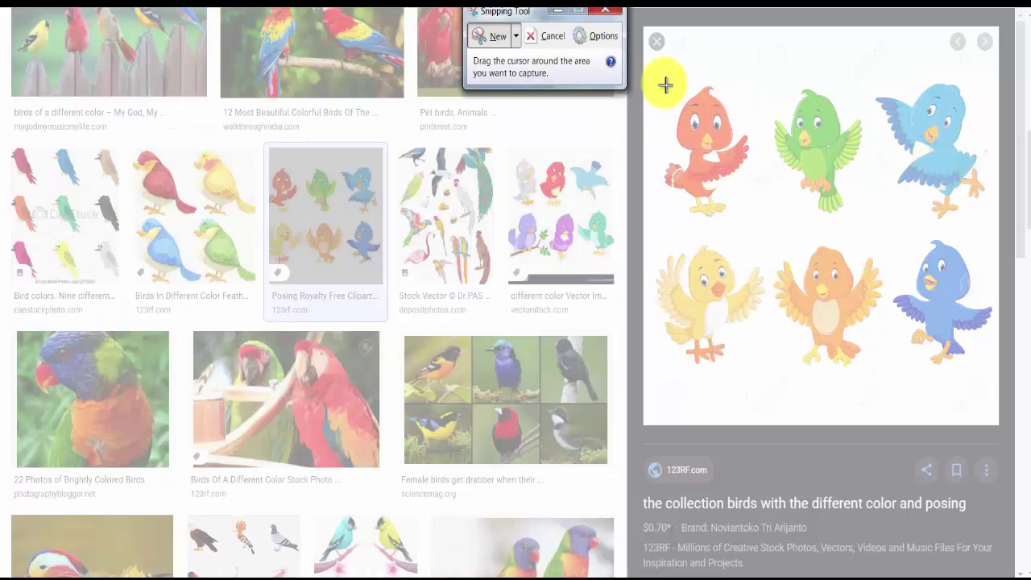
pyautogui.moveTo(658, 82); pyautogui.dragTo(755, 218)
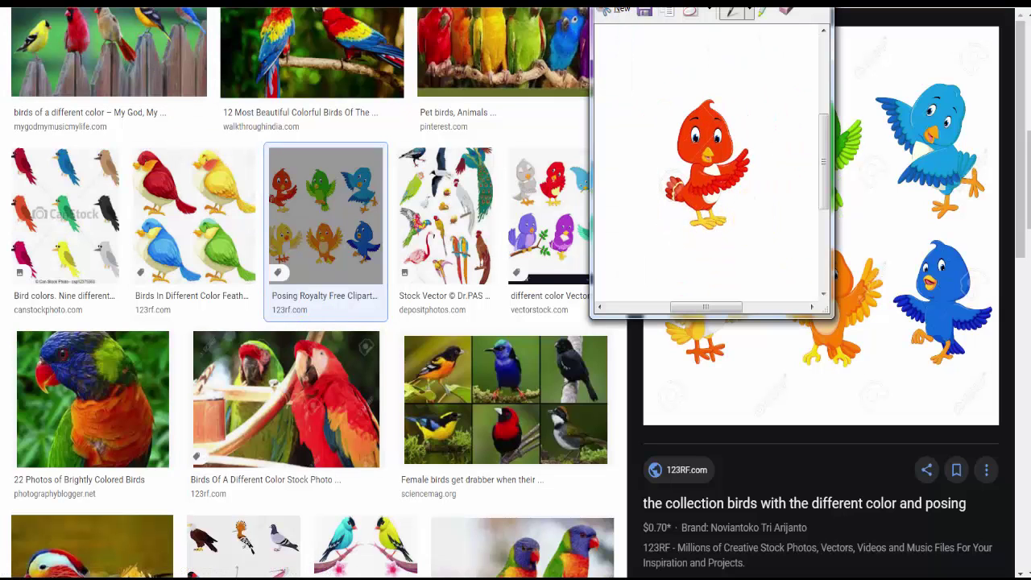
# Switch to Google Slides, paste the captured red bird, shrink it to about a thumbnail and place it below the color table
pyautogui.click(678, 24)
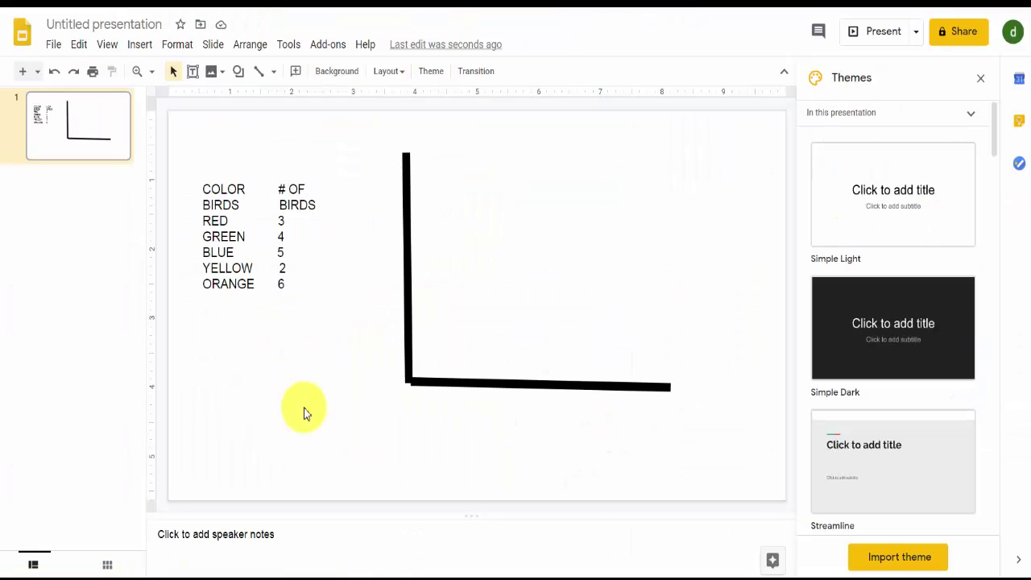
pyautogui.hotkey('ctrl', 'v')
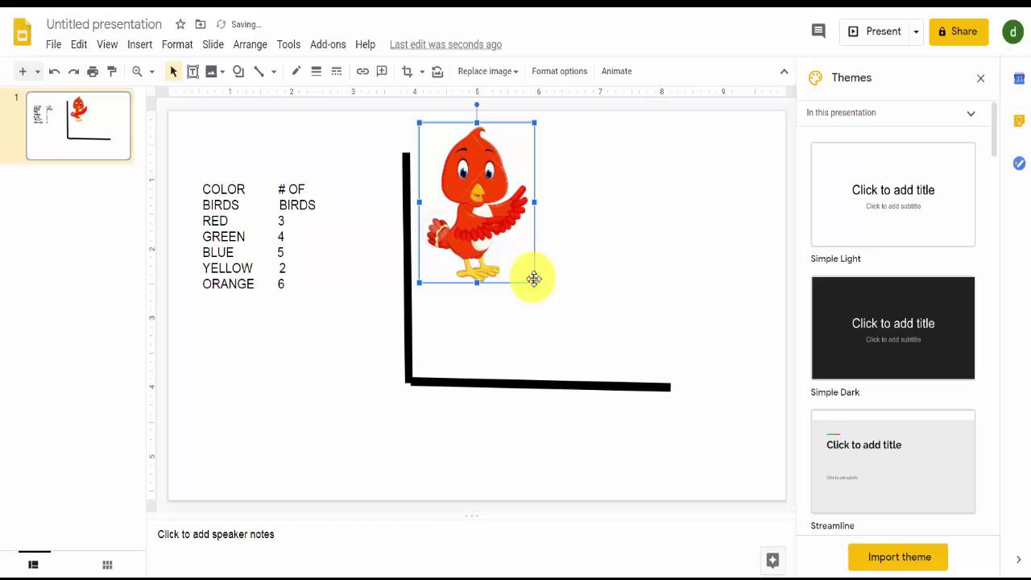
pyautogui.moveTo(533, 282); pyautogui.dragTo(467, 188)
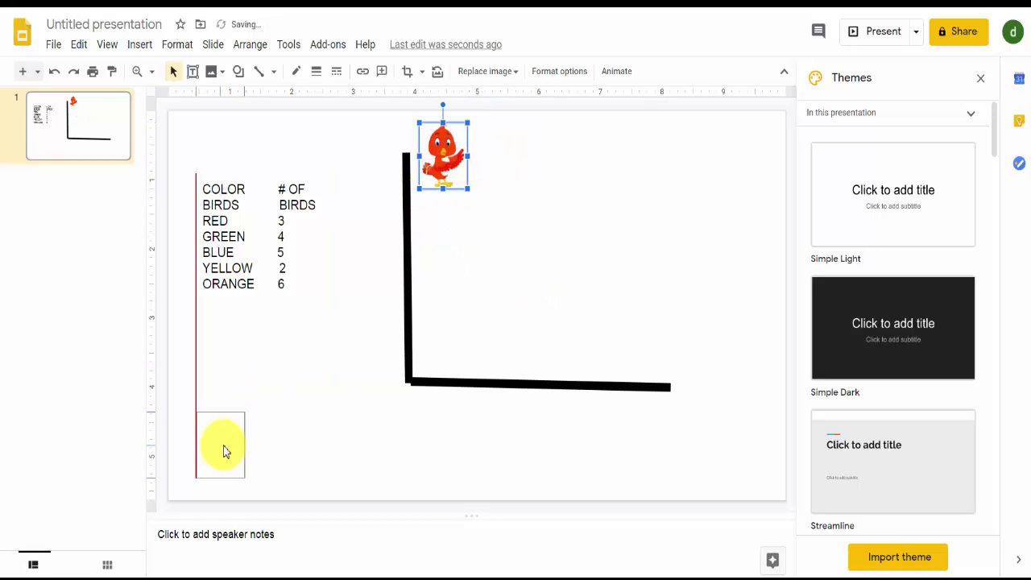
pyautogui.moveTo(219, 453); pyautogui.dragTo(234, 453)
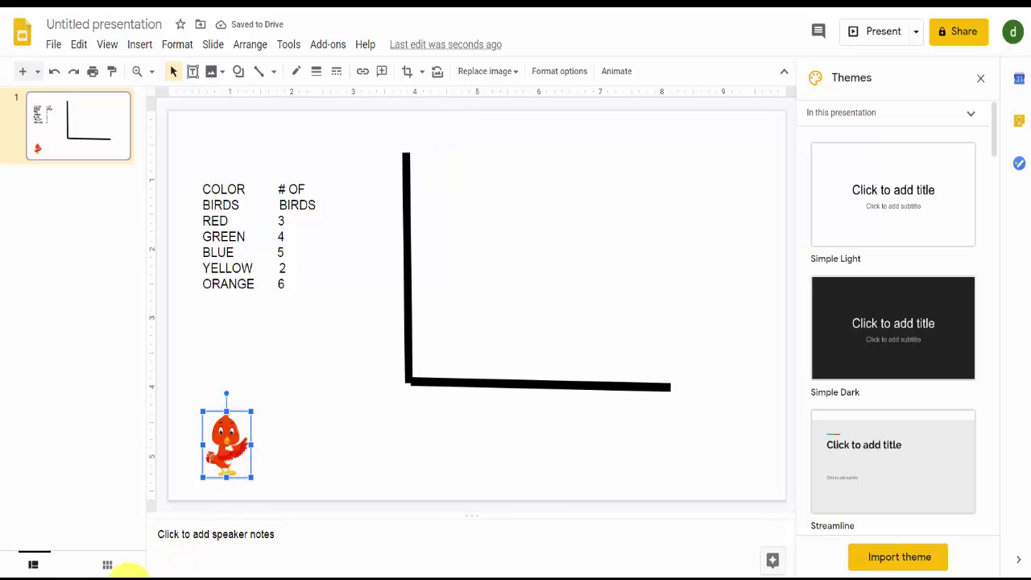
# Switch to the Snipping Tool and capture the green cartoon bird from the enlarged image search result
pyautogui.moveTo(127, 570)
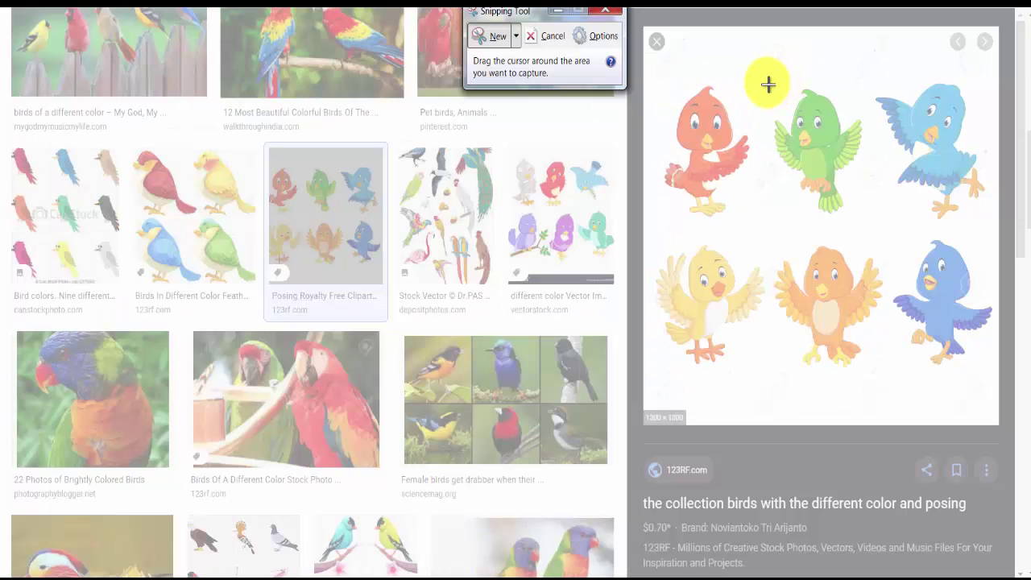
pyautogui.moveTo(769, 81); pyautogui.dragTo(865, 221)
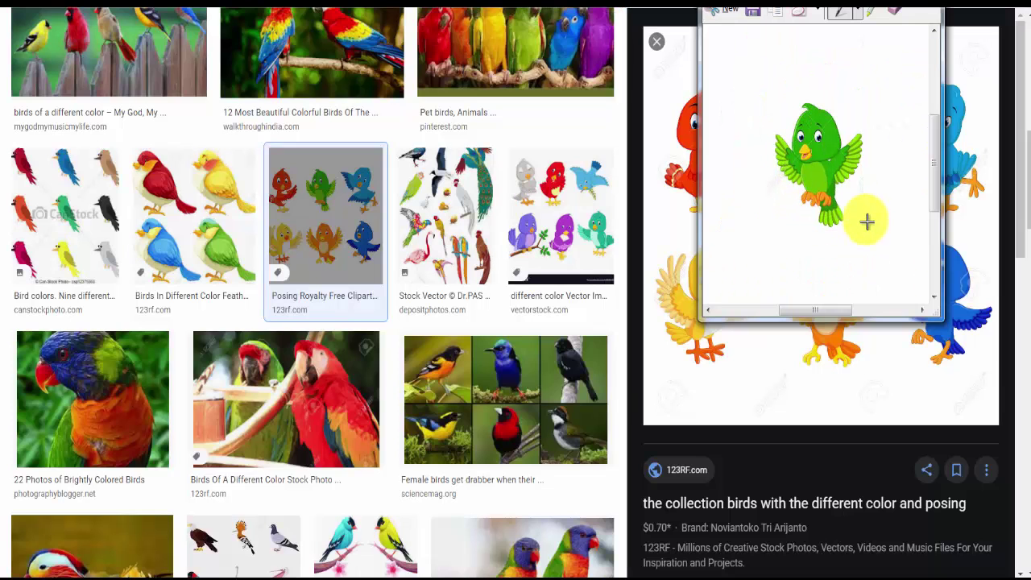
# Switch to Google Slides, paste the captured green bird, shrink it to the red bird's size and place it beside the red bird
pyautogui.hotkey('alt', 'Tab')
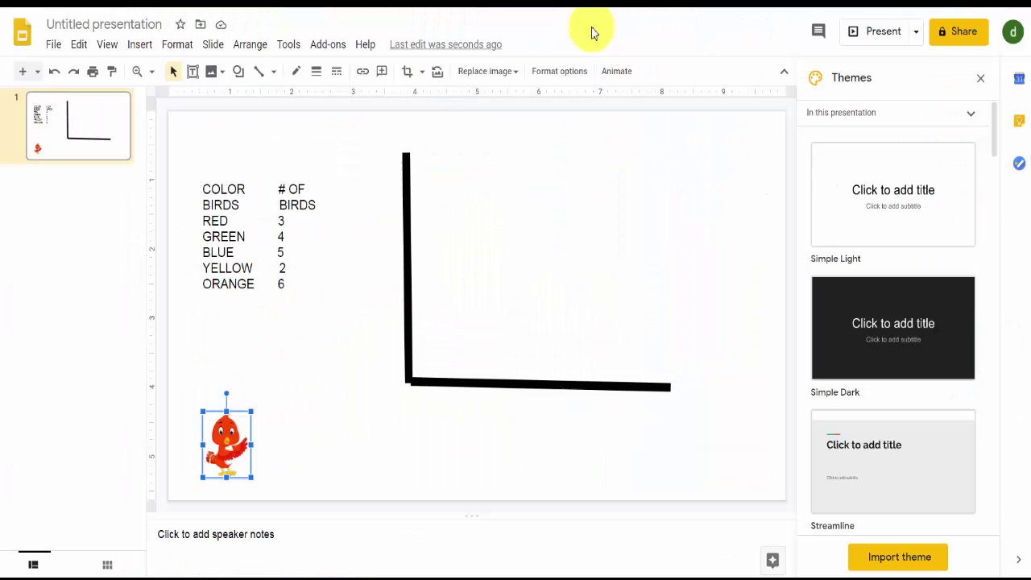
pyautogui.click(315, 446)
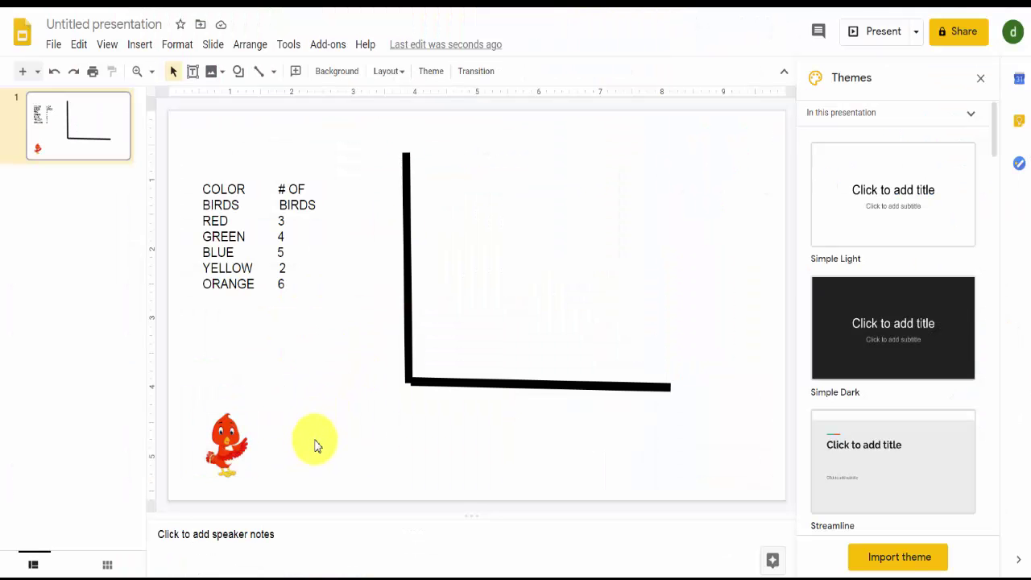
pyautogui.hotkey('ctrl', 'v')
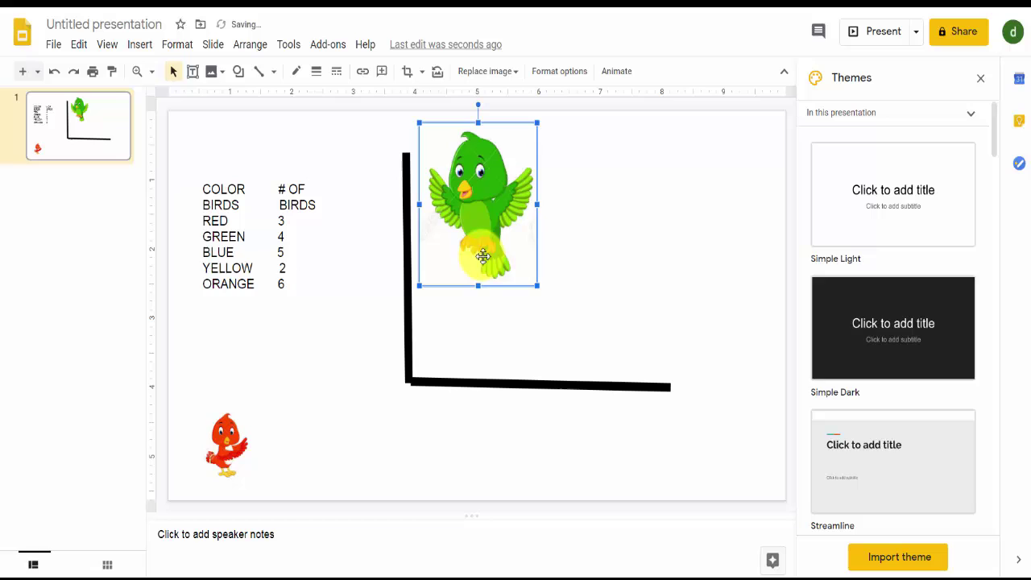
pyautogui.moveTo(535, 285); pyautogui.dragTo(468, 190)
pyautogui.moveTo(449, 153); pyautogui.dragTo(298, 448)
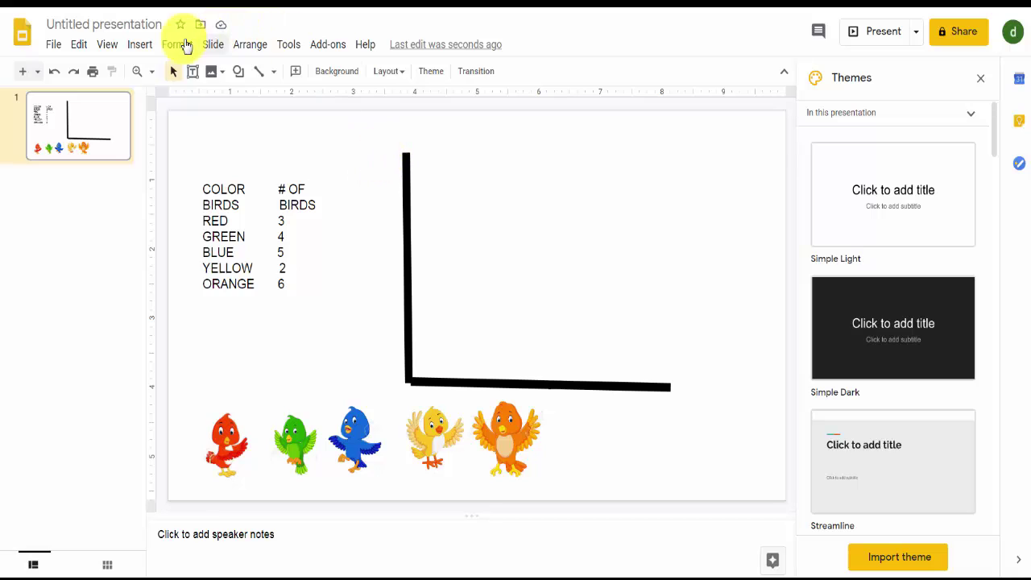
# Insert a tall, narrow text box alongside the vertical axis and enter the labels RED and GREEN on separate lines
pyautogui.click(139, 45)
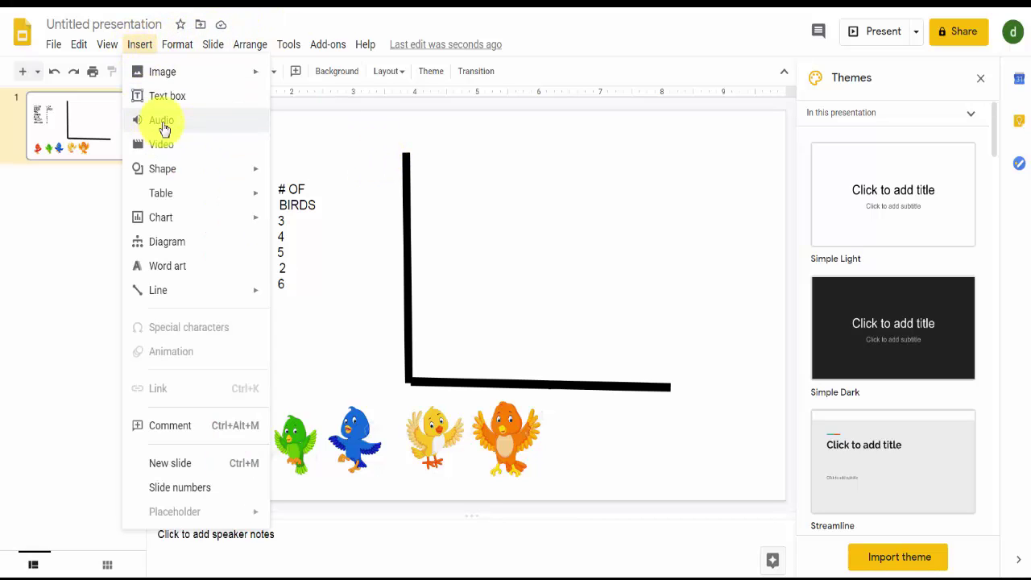
pyautogui.click(167, 95)
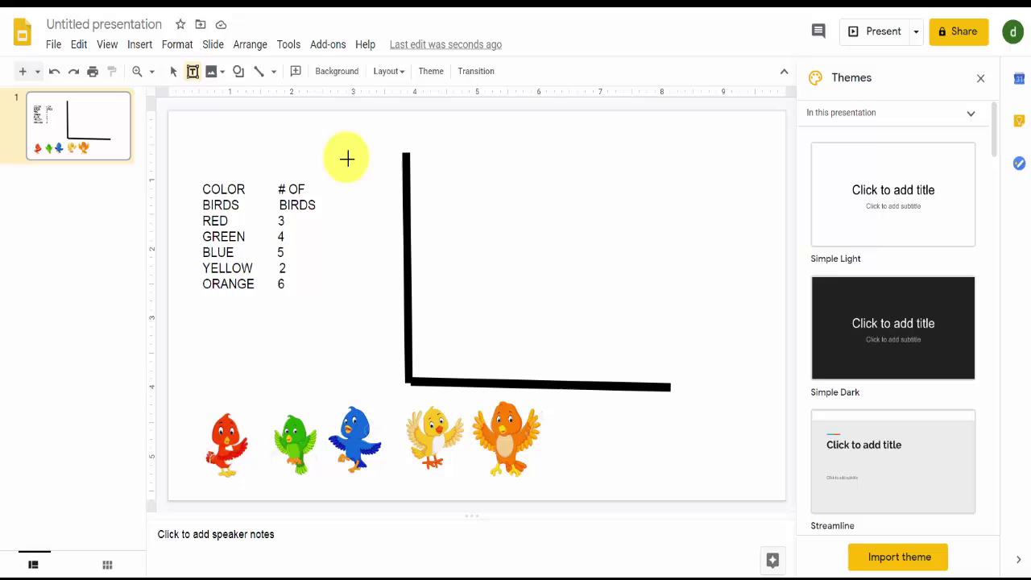
pyautogui.moveTo(346, 158); pyautogui.dragTo(401, 380)
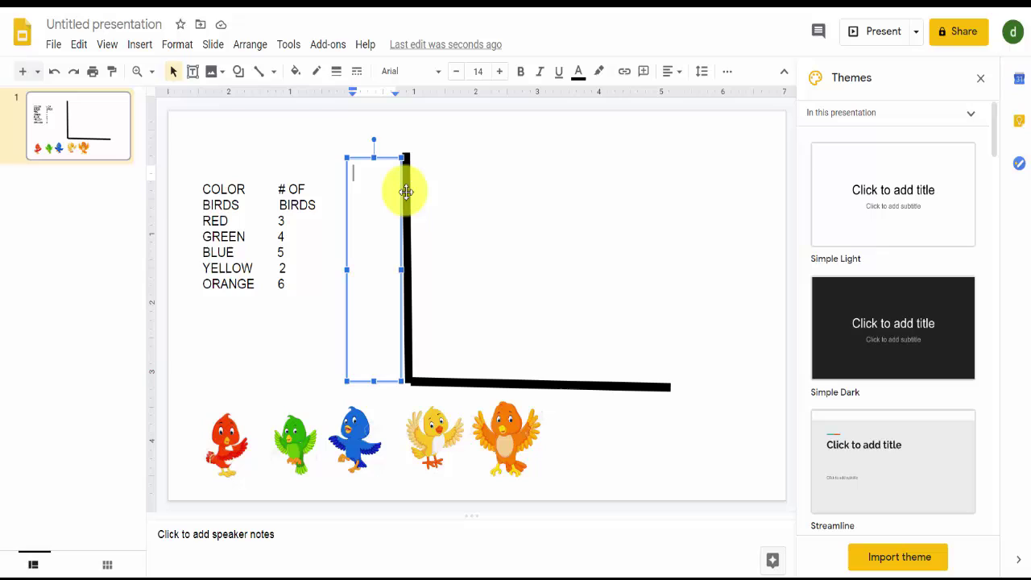
pyautogui.write('re')
pyautogui.write('R')
pyautogui.write('ED')
pyautogui.press('Return')
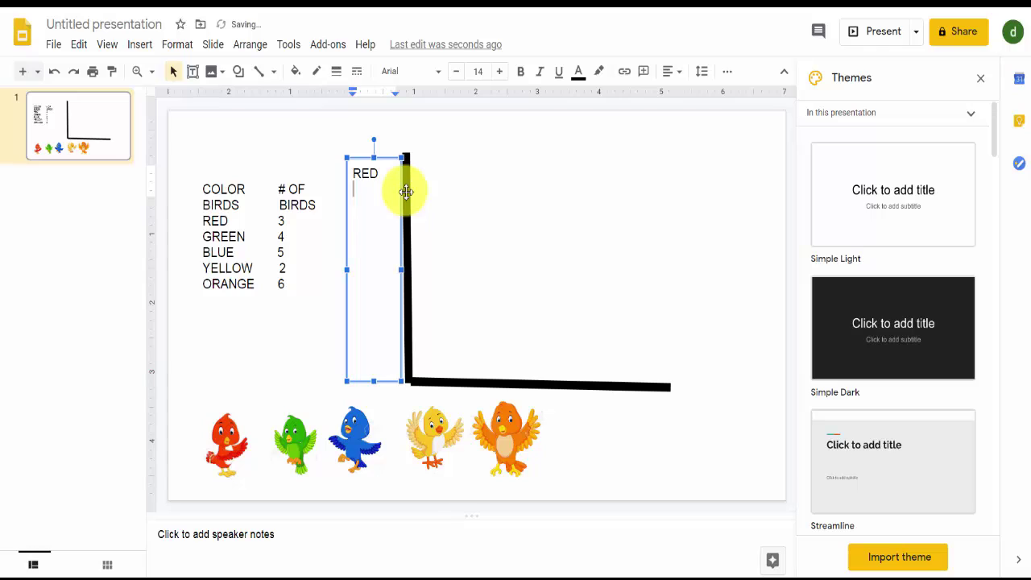
pyautogui.write('GREEN')
pyautogui.press('Return')
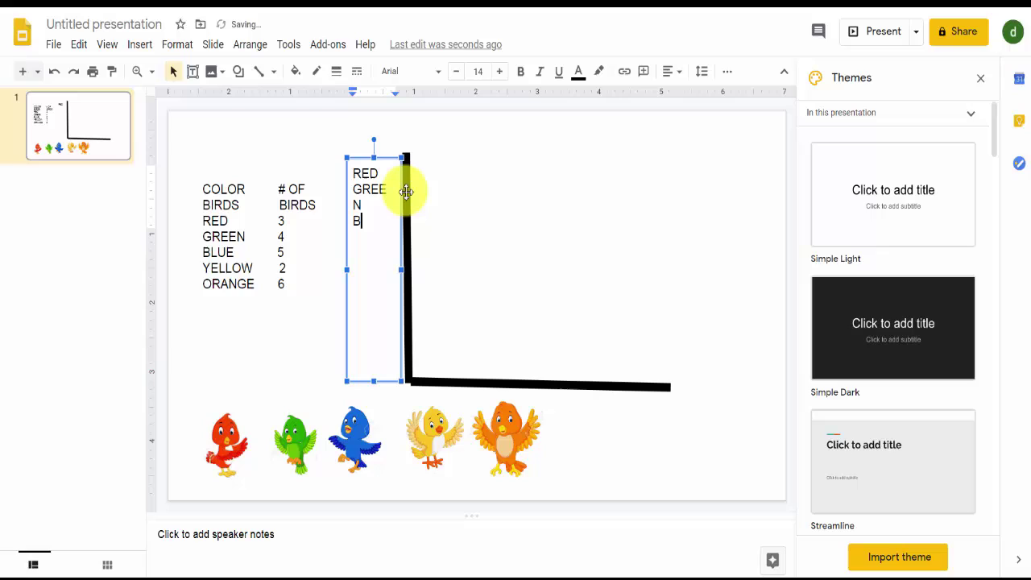
# Widen the label text box toward the color table so that GREEN fits on one line, and retype its final N
pyautogui.press('BackSpace')
pyautogui.press('BackSpace')
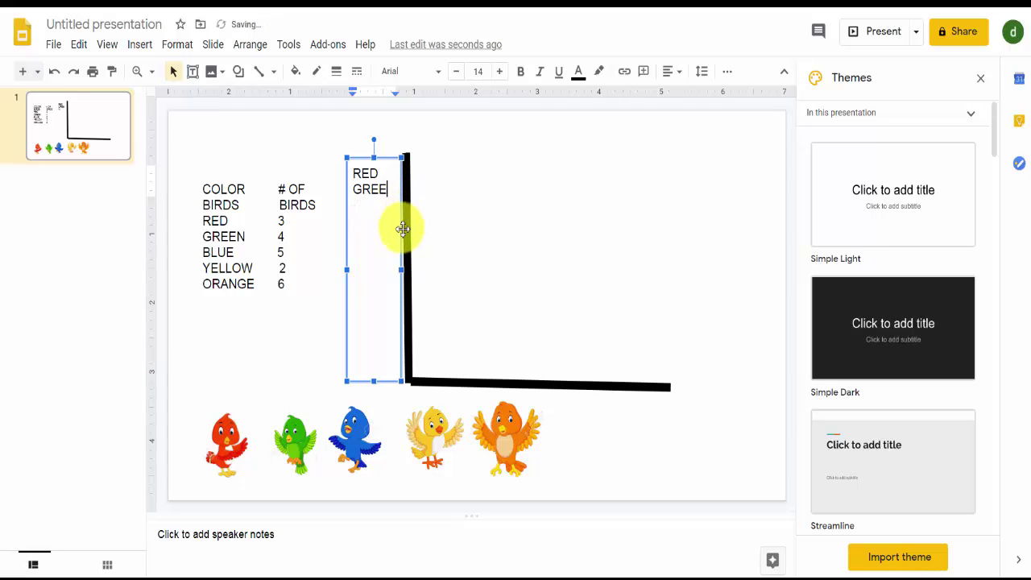
pyautogui.moveTo(351, 270); pyautogui.dragTo(335, 270)
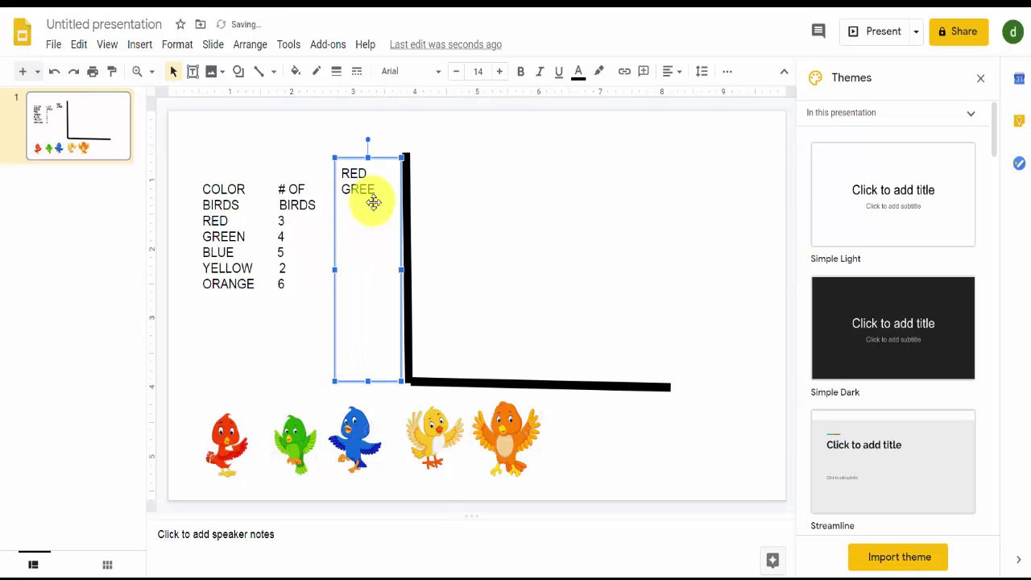
pyautogui.click(382, 187)
pyautogui.write('N')
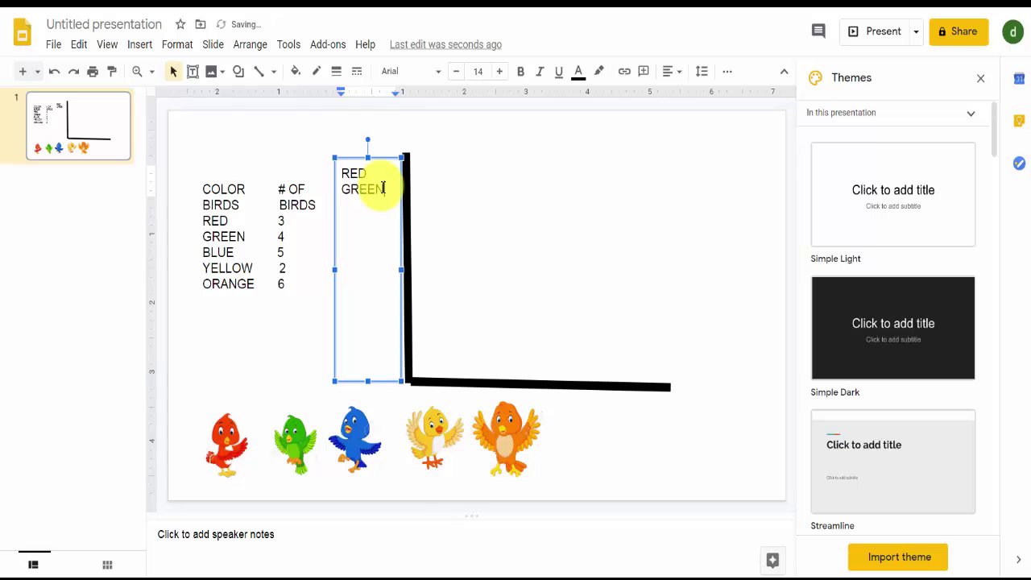
# Add the labels BLUE, YELLOW and ORANGE on separate lines below GREEN
pyautogui.press('Return')
pyautogui.write('BLUE')
pyautogui.press('Return')
pyautogui.write('YELLO')
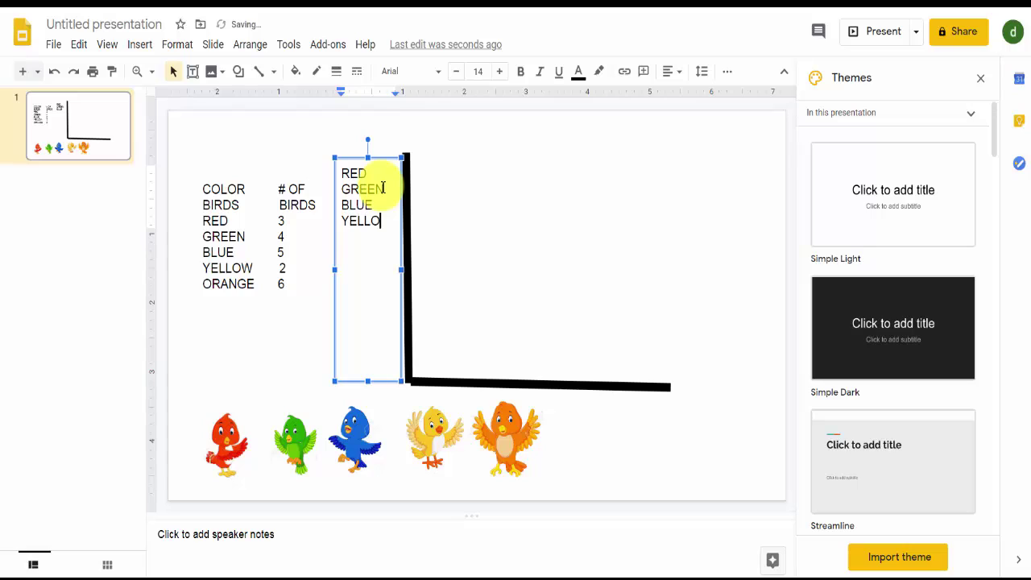
pyautogui.write('W')
pyautogui.press('Return')
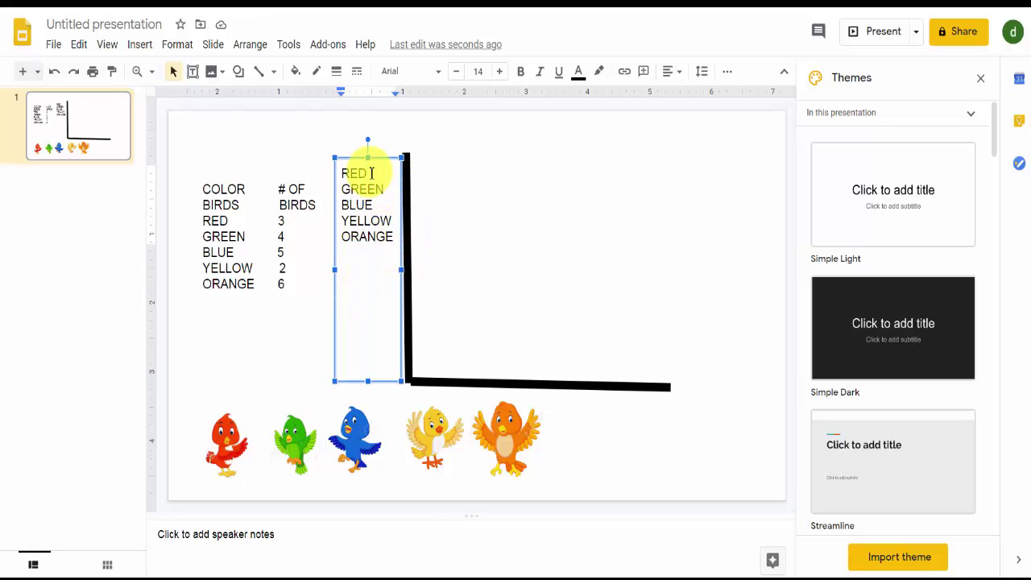
# Insert a blank line between each pair of color labels and shorten the text box to end just below ORANGE
pyautogui.press('Return')
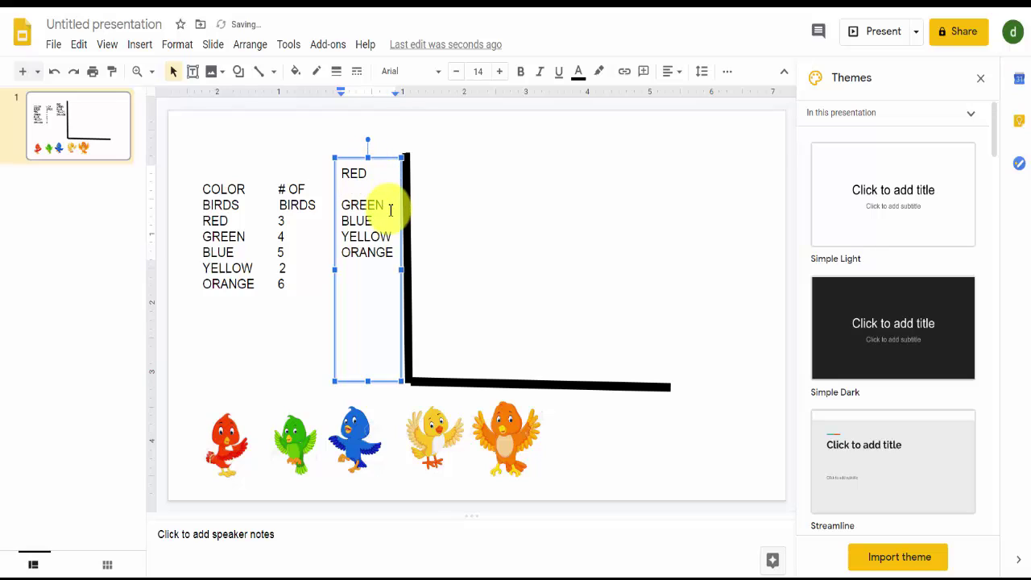
pyautogui.click(385, 206)
pyautogui.press('Return')
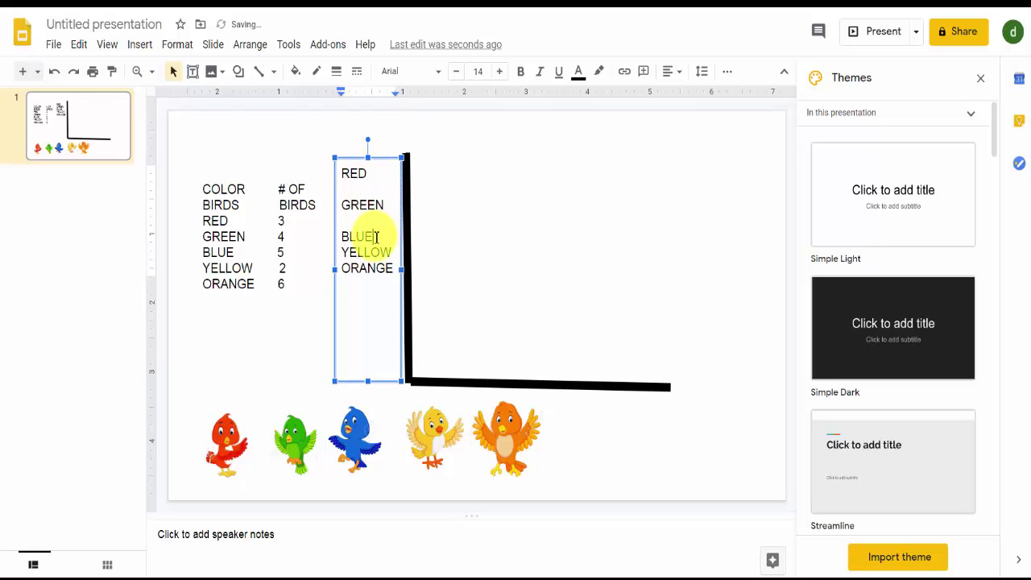
pyautogui.click(376, 236)
pyautogui.press('Return')
pyautogui.click(393, 270)
pyautogui.press('Return')
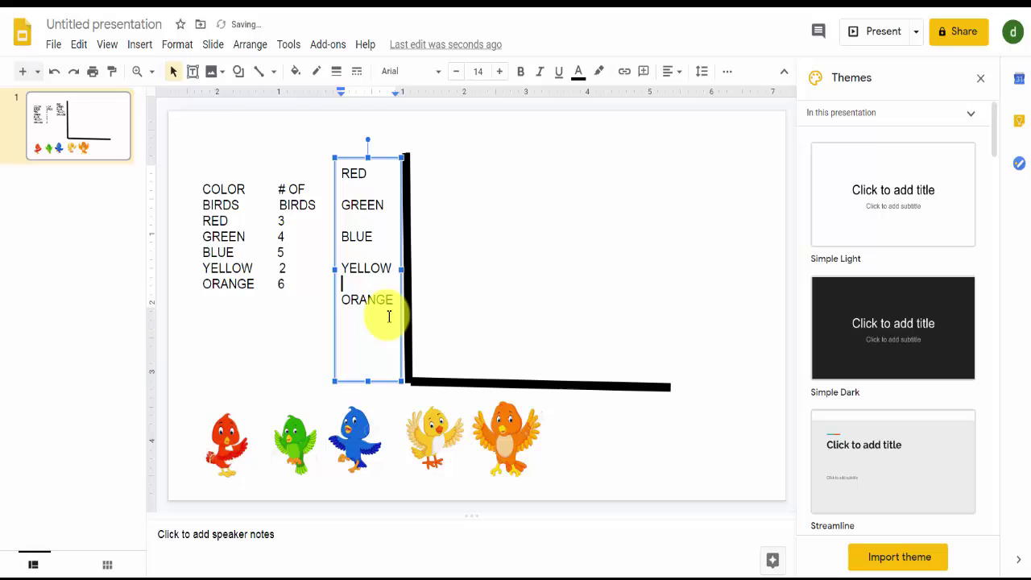
pyautogui.click(367, 375)
pyautogui.moveTo(367, 375); pyautogui.dragTo(367, 322)
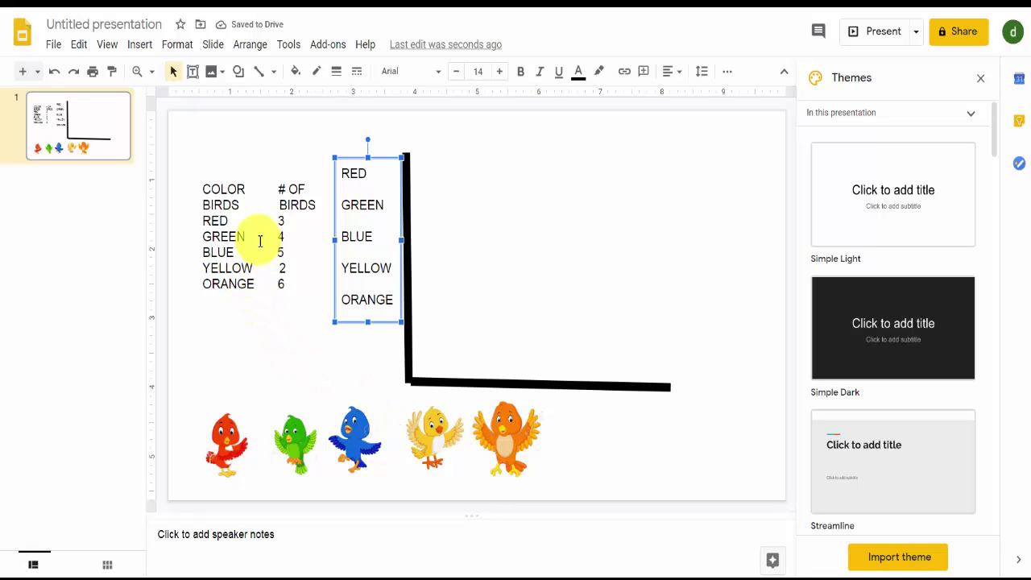
# Move the red bird into the graph beside the vertical axis, level with the RED label
pyautogui.click(231, 437)
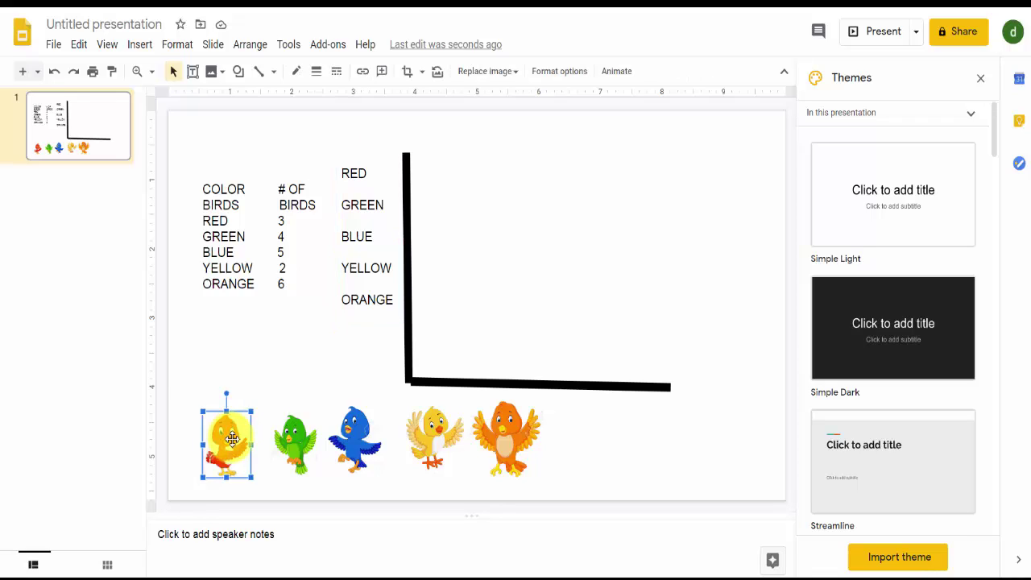
pyautogui.moveTo(232, 438); pyautogui.dragTo(446, 171)
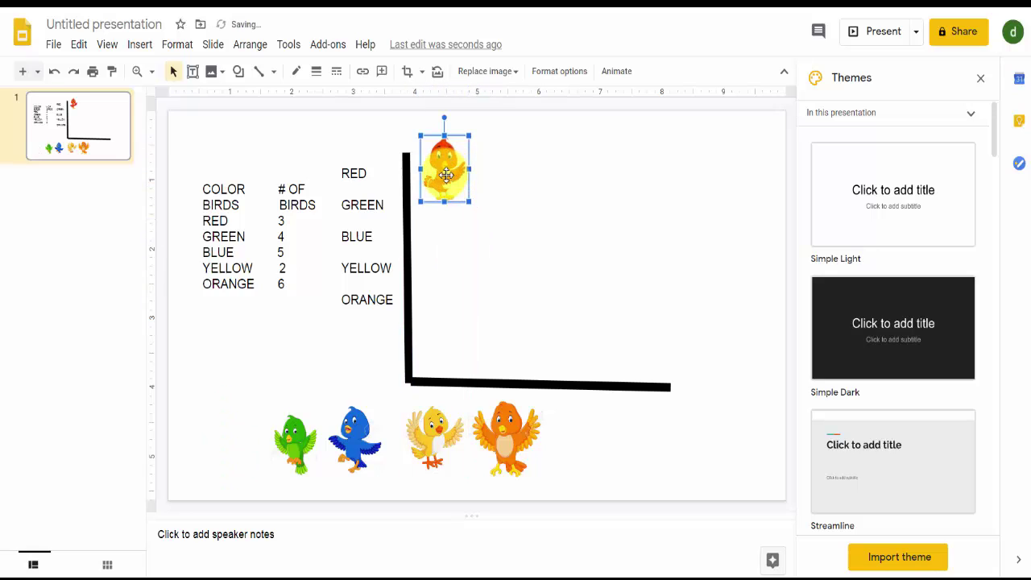
pyautogui.doubleClick(446, 177)
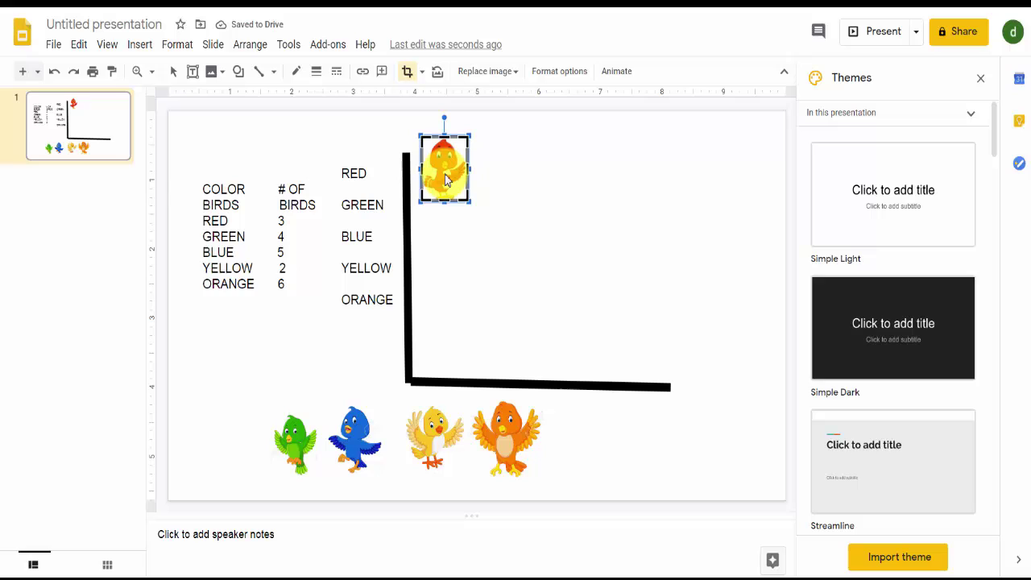
pyautogui.press('Escape')
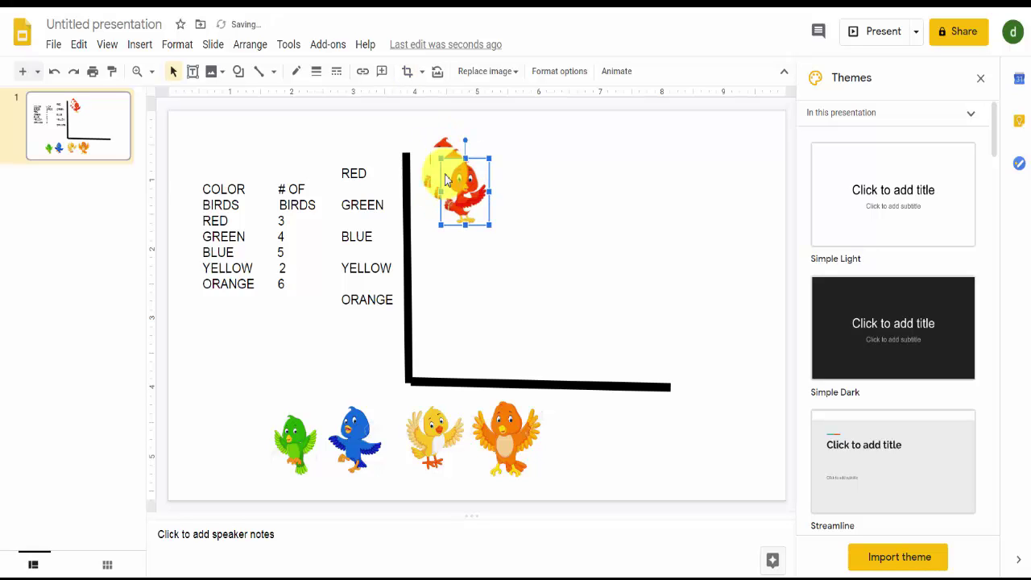
# Duplicate the red bird twice and line the copies up in a horizontal row next to the first one
pyautogui.hotkey('ctrl', 'd')
pyautogui.moveTo(459, 184); pyautogui.dragTo(490, 157)
pyautogui.hotkey('ctrl', 'd')
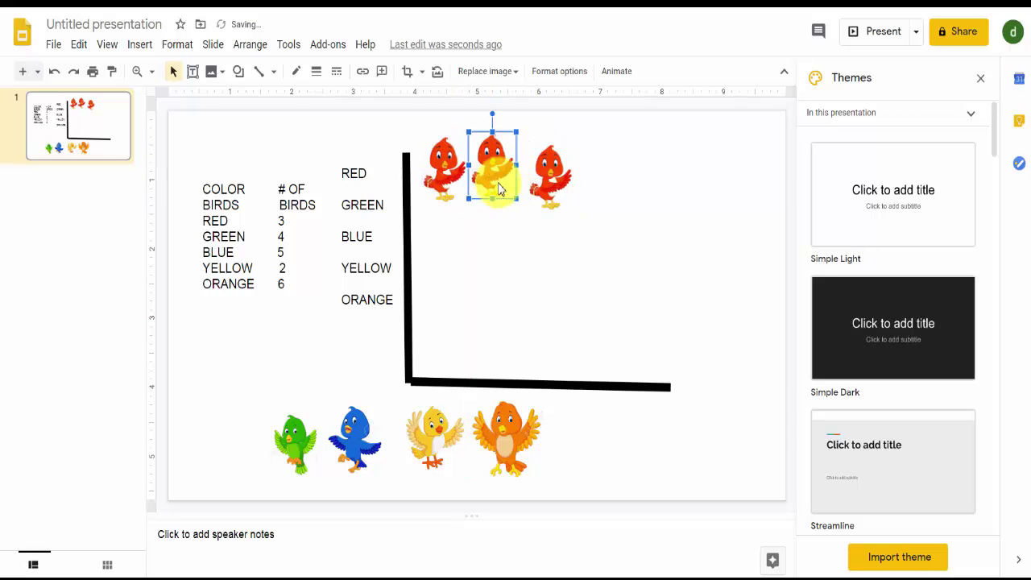
pyautogui.moveTo(550, 191); pyautogui.dragTo(549, 178)
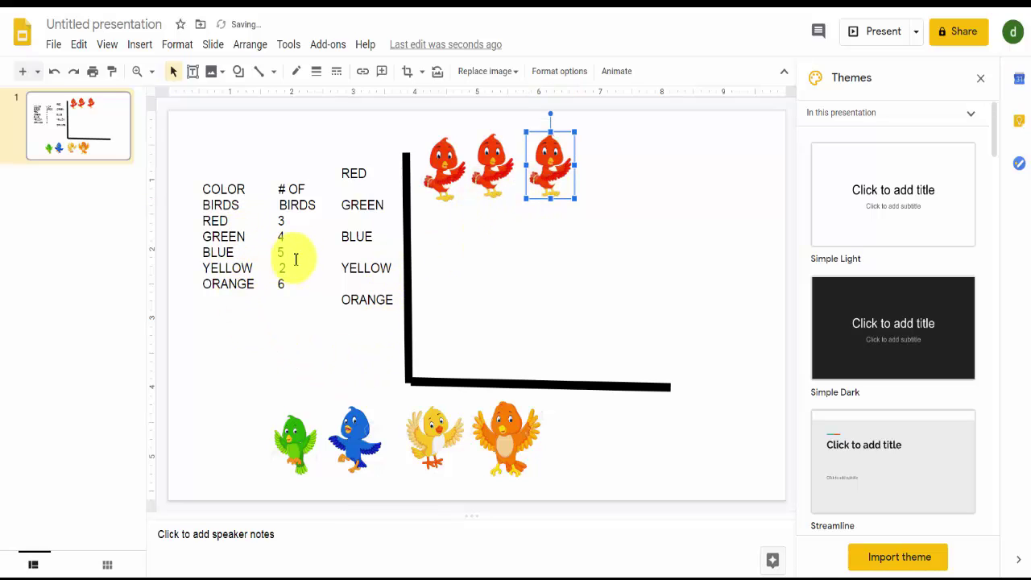
# Move the green bird into the graph beside the vertical axis, directly below the first red bird
pyautogui.click(299, 440)
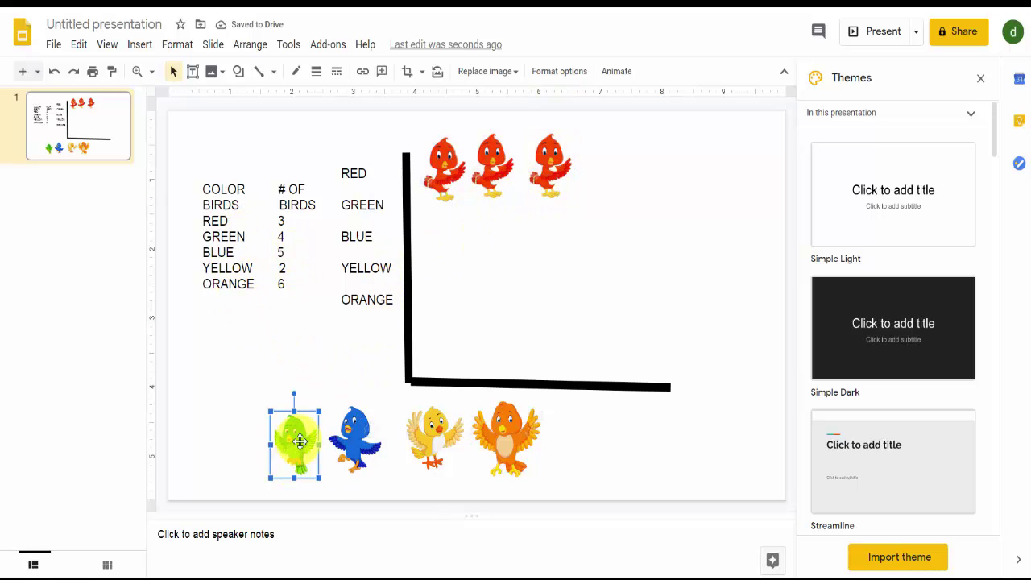
pyautogui.moveTo(300, 441); pyautogui.dragTo(453, 231)
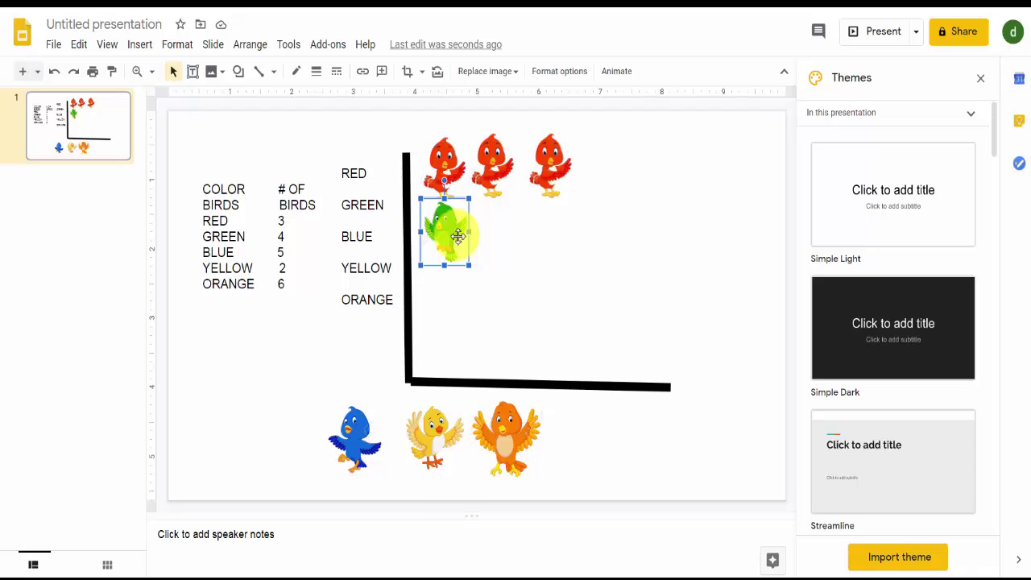
# Duplicate the green bird beside the vertical axis three times
pyautogui.press('Right')
pyautogui.press('Right')
pyautogui.press('Right')
pyautogui.press('Right')
pyautogui.press('Right')
pyautogui.press('Right')
pyautogui.press('Right')
pyautogui.press('Right')
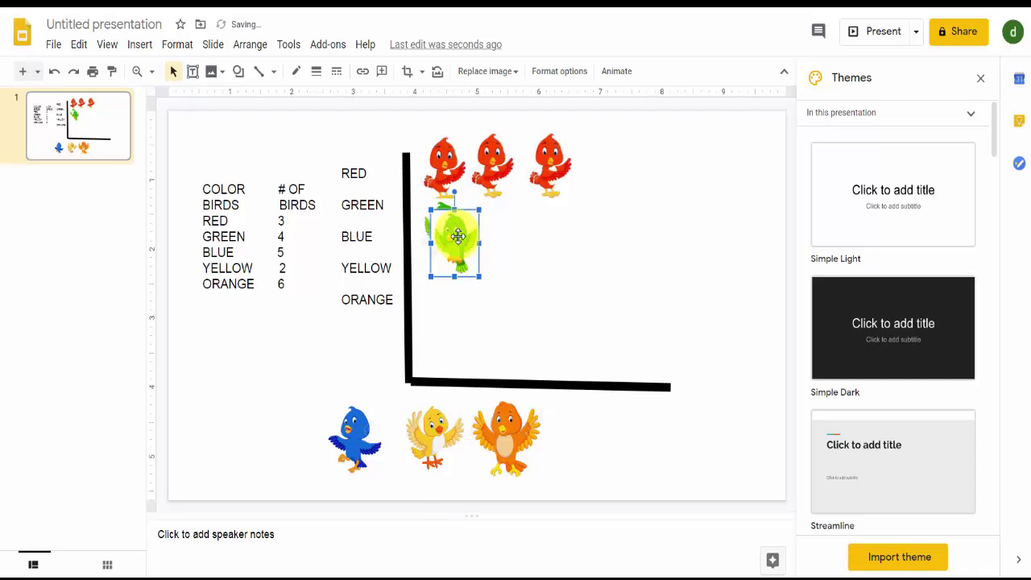
pyautogui.press('Down')
pyautogui.press('Down')
pyautogui.press('Down')
pyautogui.press('Down')
pyautogui.press('Down')
pyautogui.press('Down')
pyautogui.press('Down')
pyautogui.press('Down')
pyautogui.press('Down')
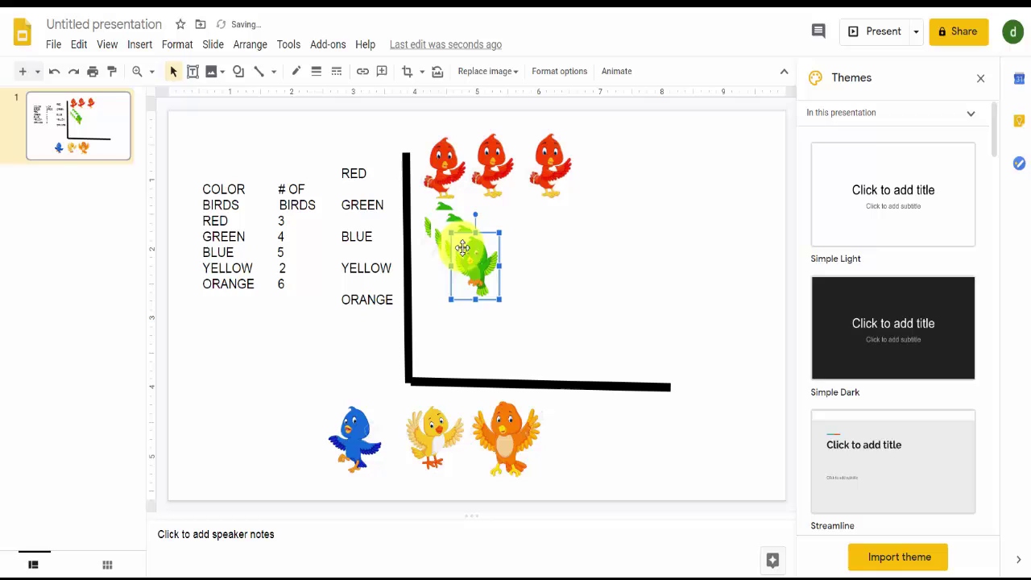
# Arrange the three green bird copies in a horizontal row beside the first green bird, spaced so that none overlap
pyautogui.moveTo(462, 248); pyautogui.dragTo(595, 222)
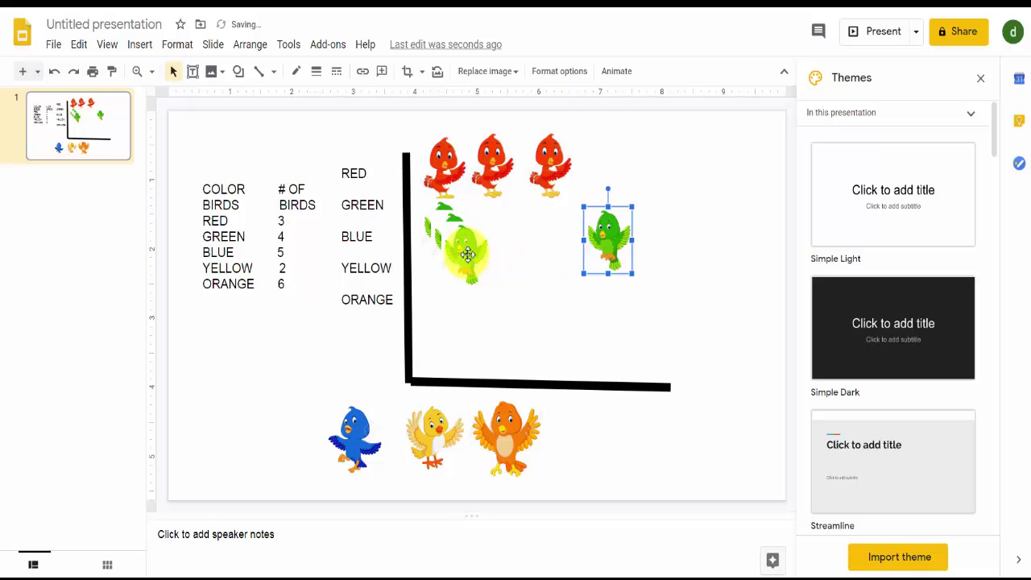
pyautogui.moveTo(467, 255); pyautogui.dragTo(497, 226)
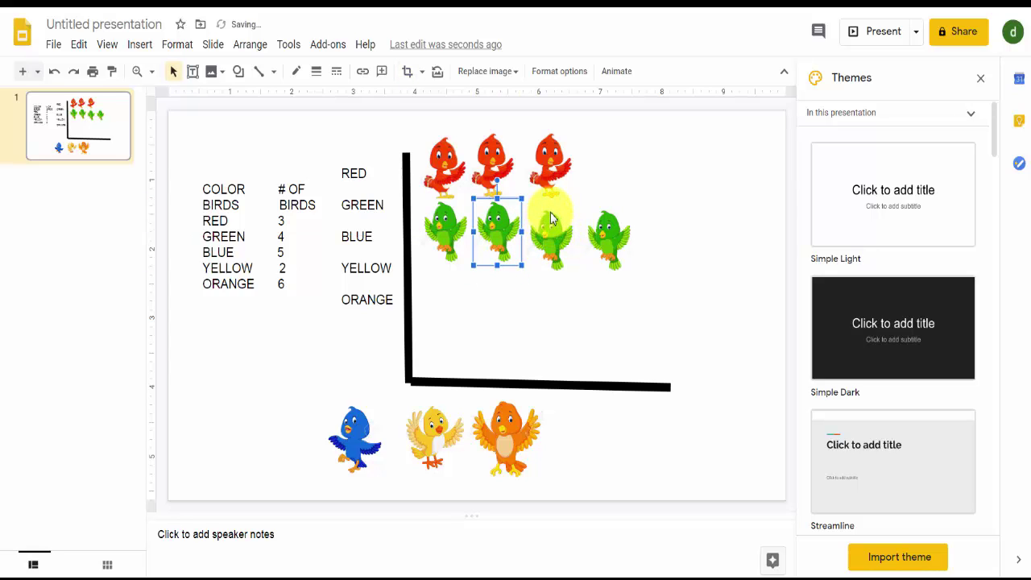
pyautogui.click(550, 224)
pyautogui.doubleClick(554, 230)
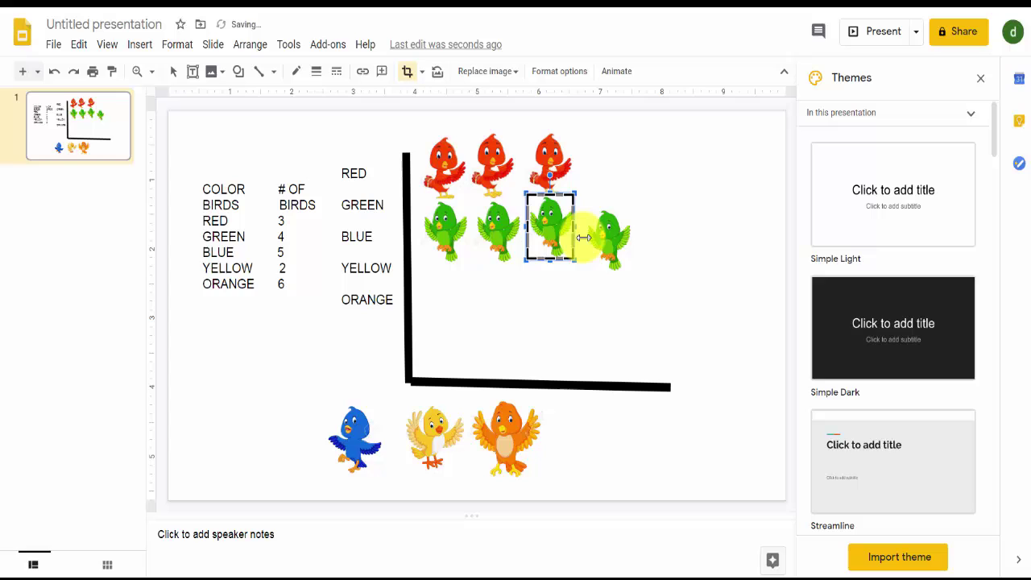
pyautogui.click(603, 225)
pyautogui.click(608, 228)
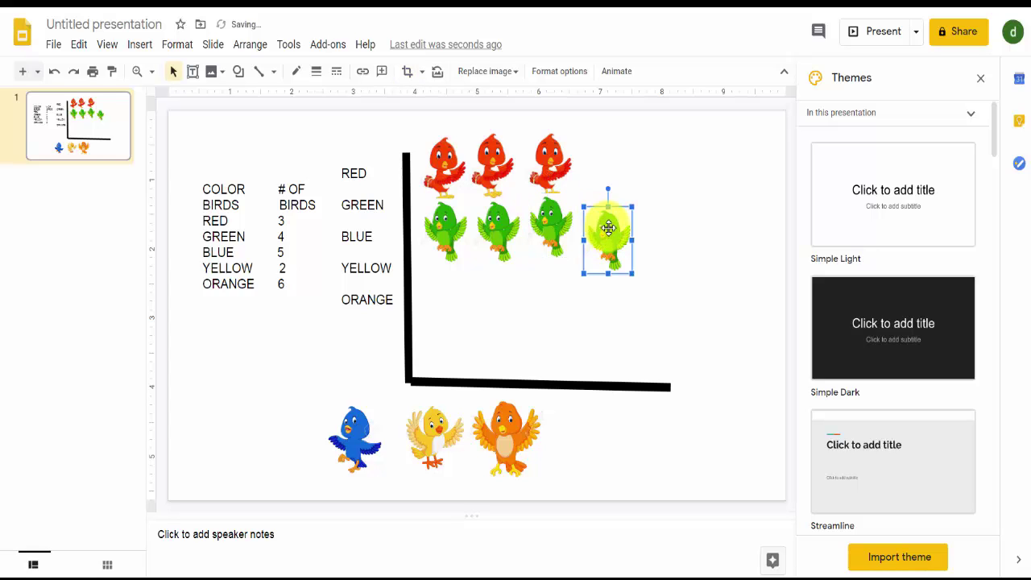
pyautogui.moveTo(608, 228); pyautogui.dragTo(600, 215)
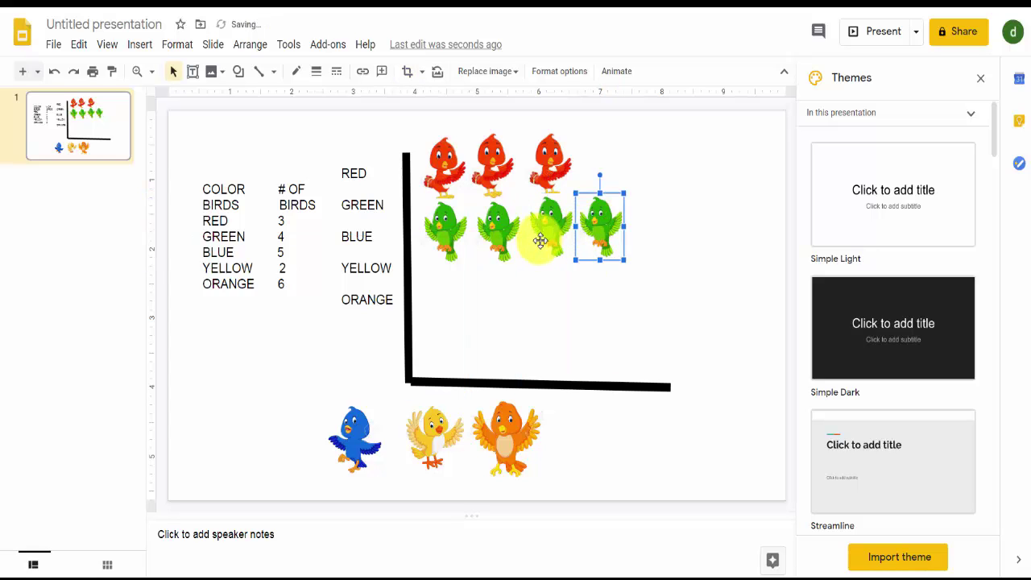
# Add one more blank line below RED and two below GREEN, and extend the label text box down past the horizontal axis
pyautogui.click(386, 181)
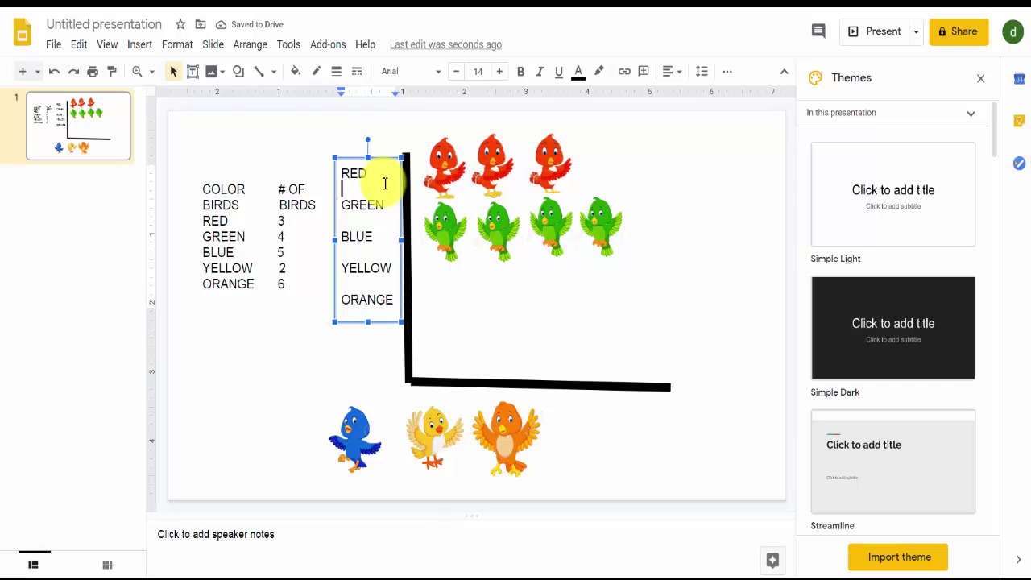
pyautogui.press('Return')
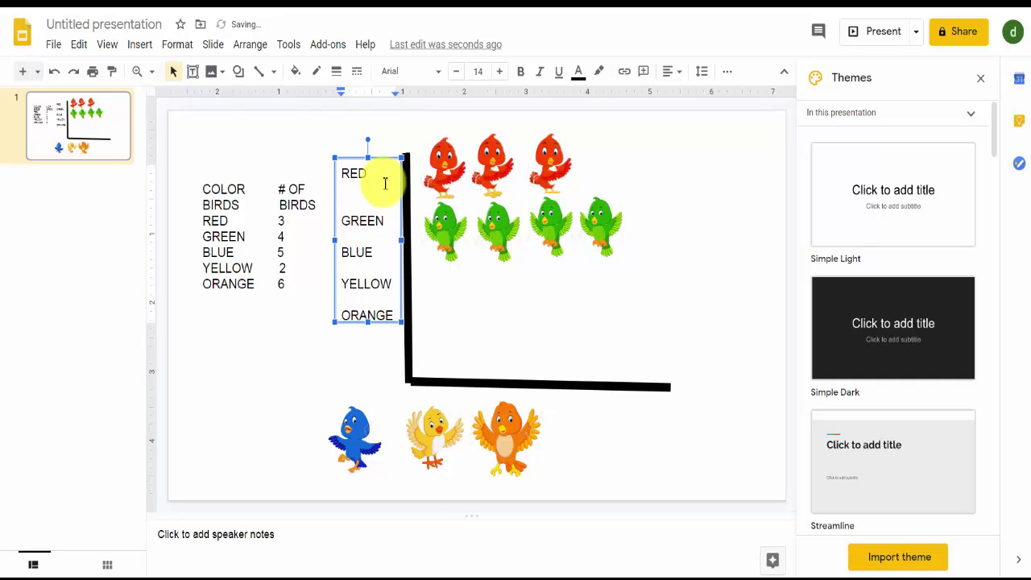
pyautogui.click(386, 225)
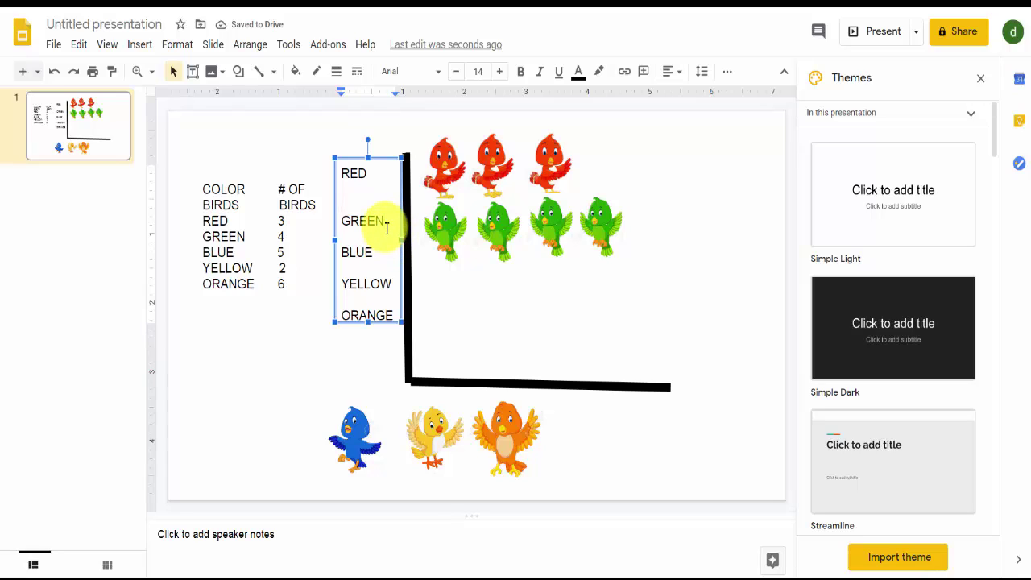
pyautogui.press('Return')
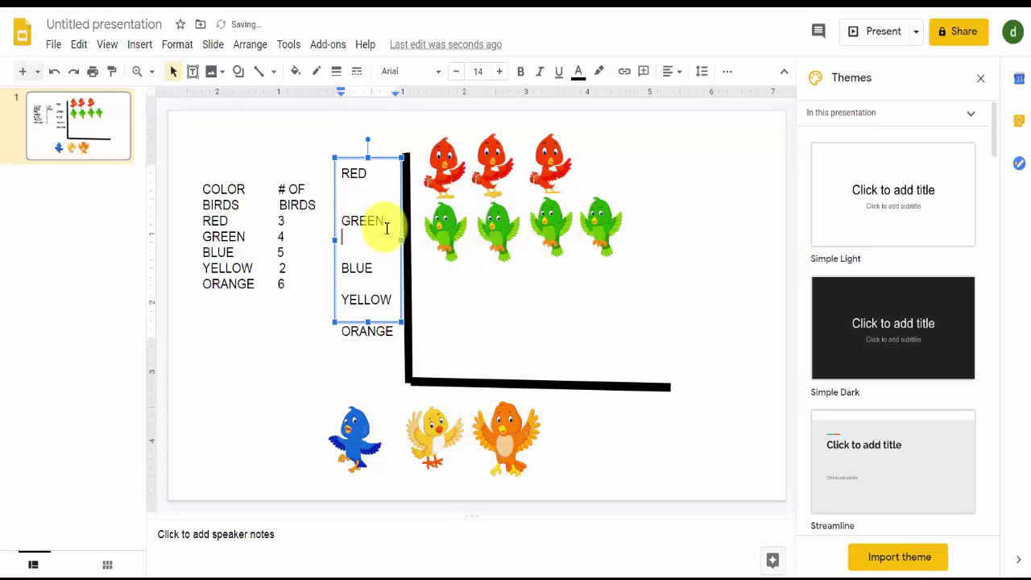
pyautogui.press('Return')
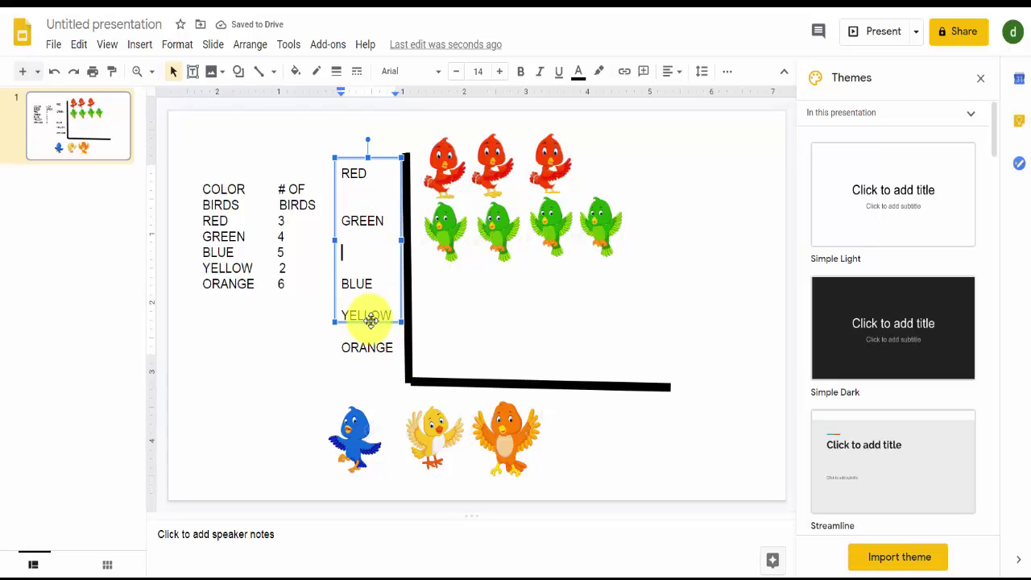
pyautogui.moveTo(370, 320); pyautogui.dragTo(371, 395)
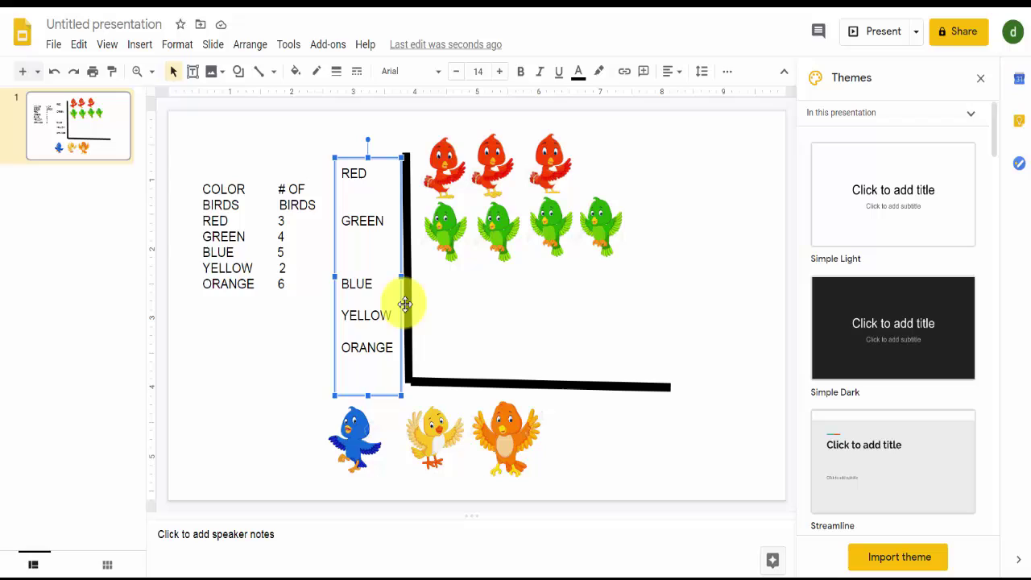
# Shrink the second and third red birds to the size of the first and bring the third close to the second
pyautogui.click(501, 184)
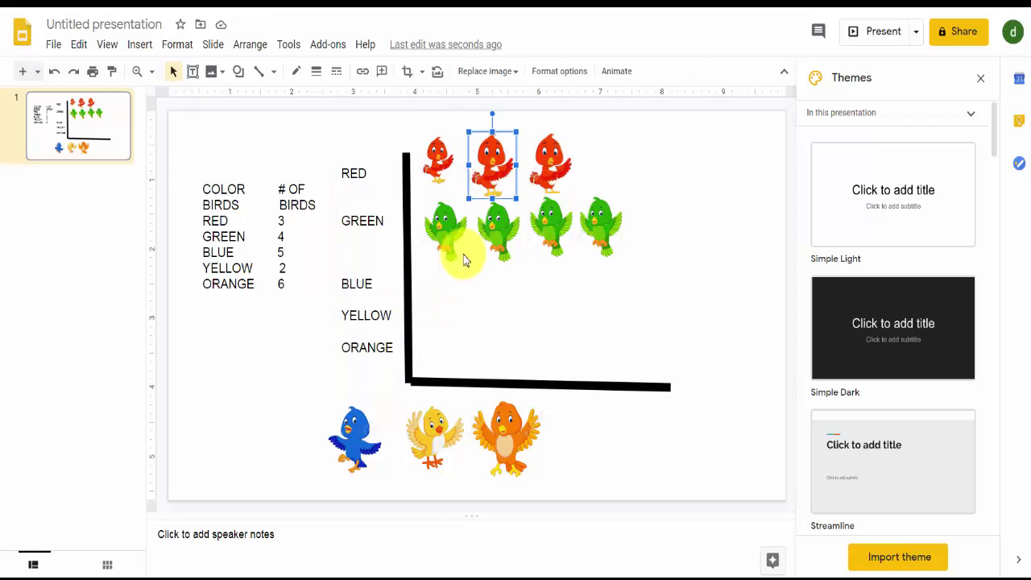
pyautogui.moveTo(516, 198); pyautogui.dragTo(503, 180)
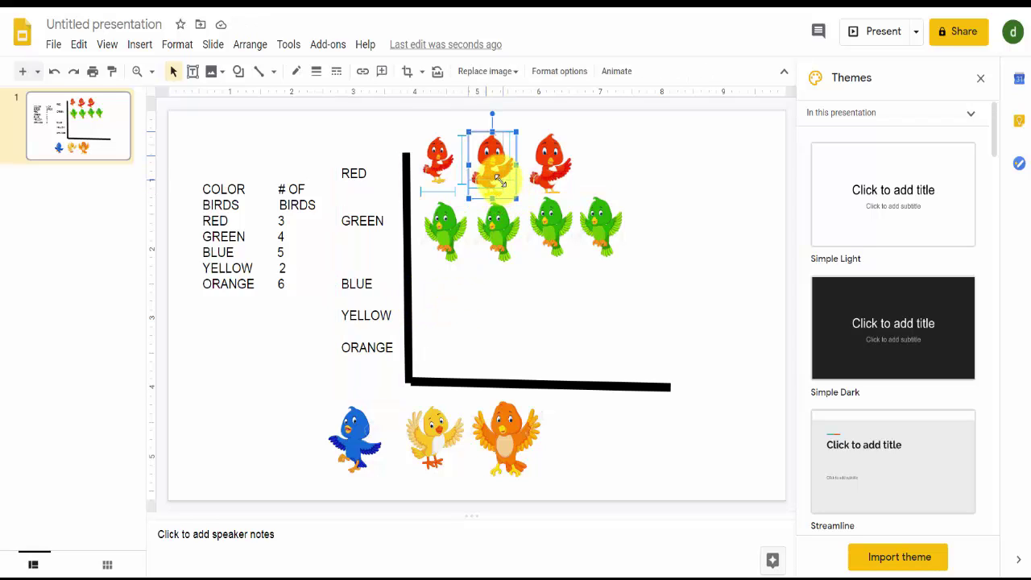
pyautogui.click(555, 189)
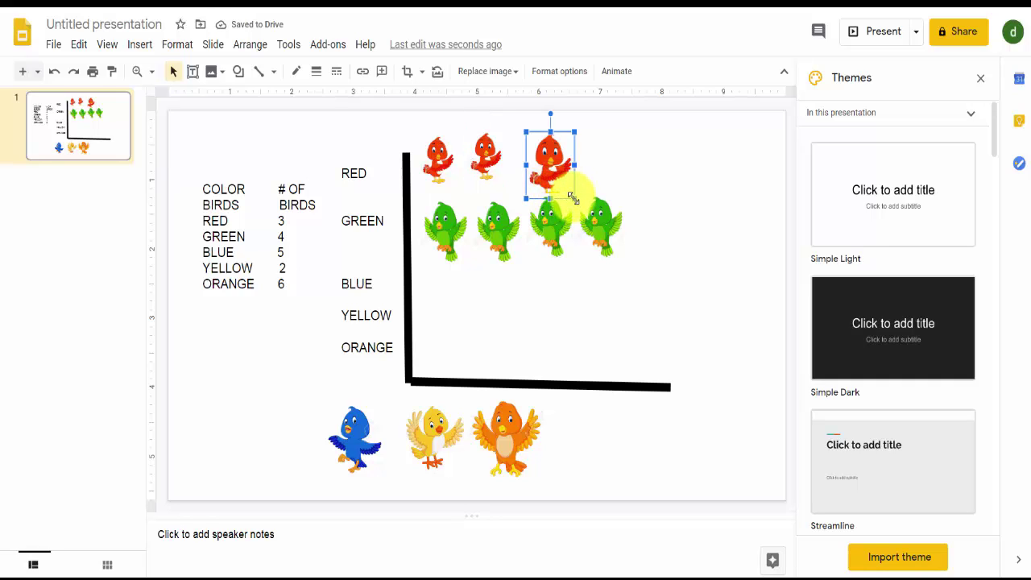
pyautogui.moveTo(573, 198); pyautogui.dragTo(523, 159)
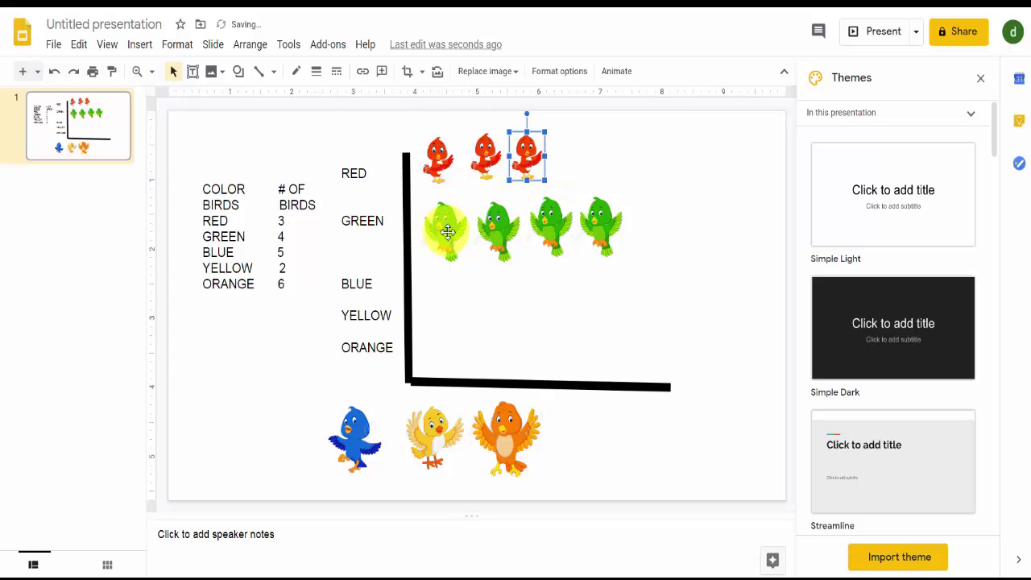
# Shrink each of the four green birds in the GREEN row to about the size of the red birds
pyautogui.click(443, 233)
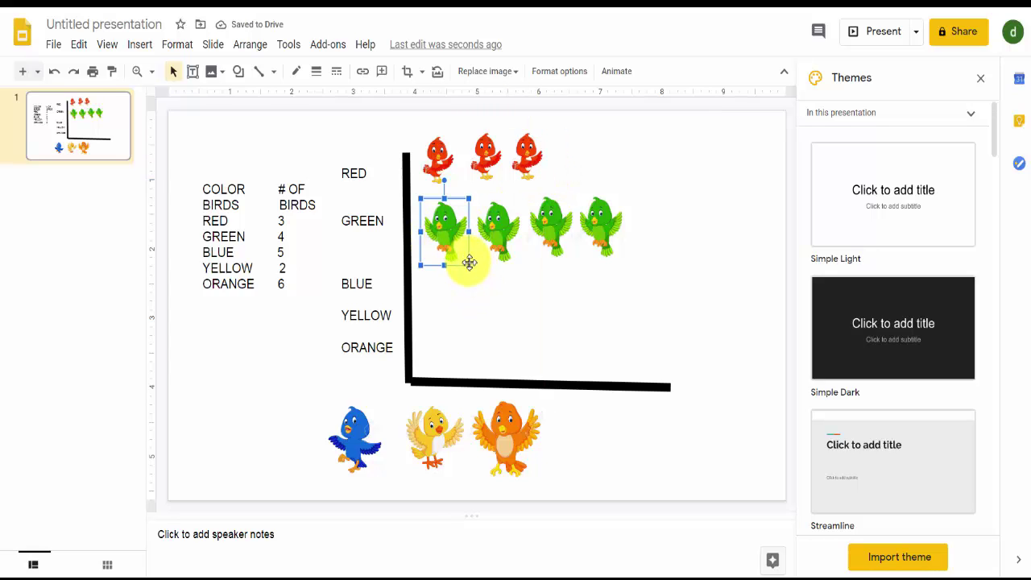
pyautogui.moveTo(468, 265); pyautogui.dragTo(454, 245)
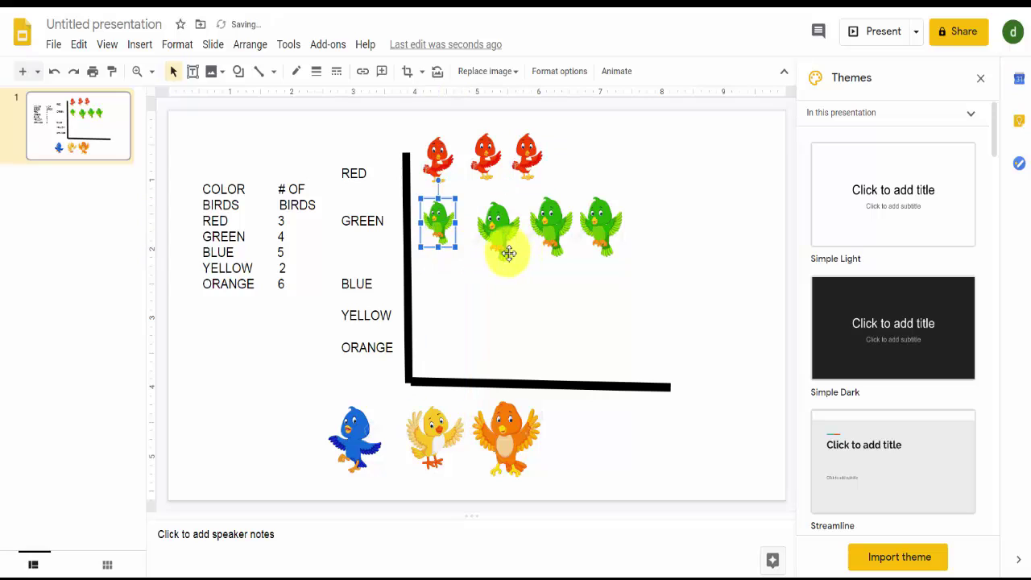
pyautogui.click(488, 232)
pyautogui.moveTo(523, 265); pyautogui.dragTo(504, 244)
pyautogui.click(555, 238)
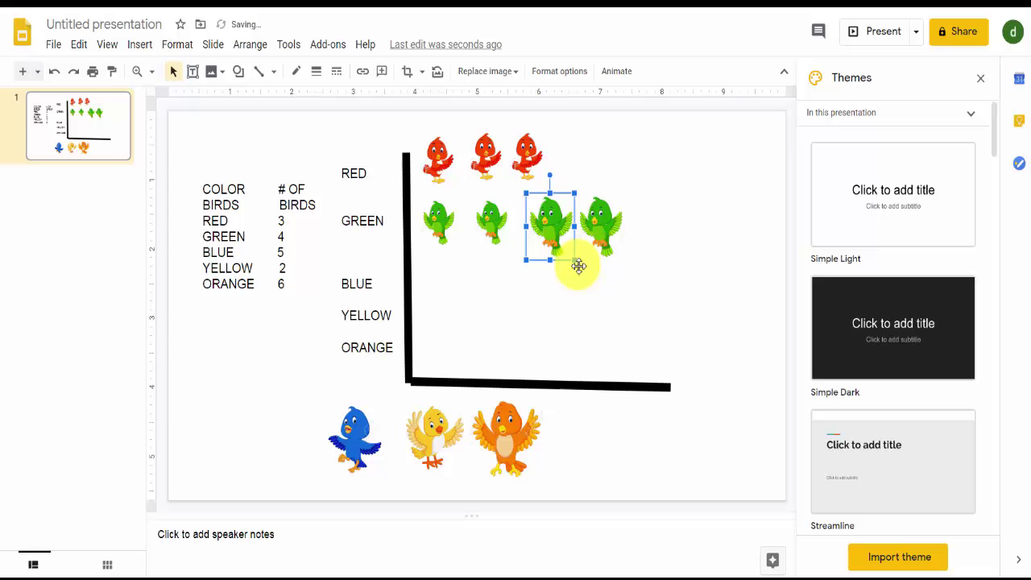
pyautogui.moveTo(575, 260); pyautogui.dragTo(562, 241)
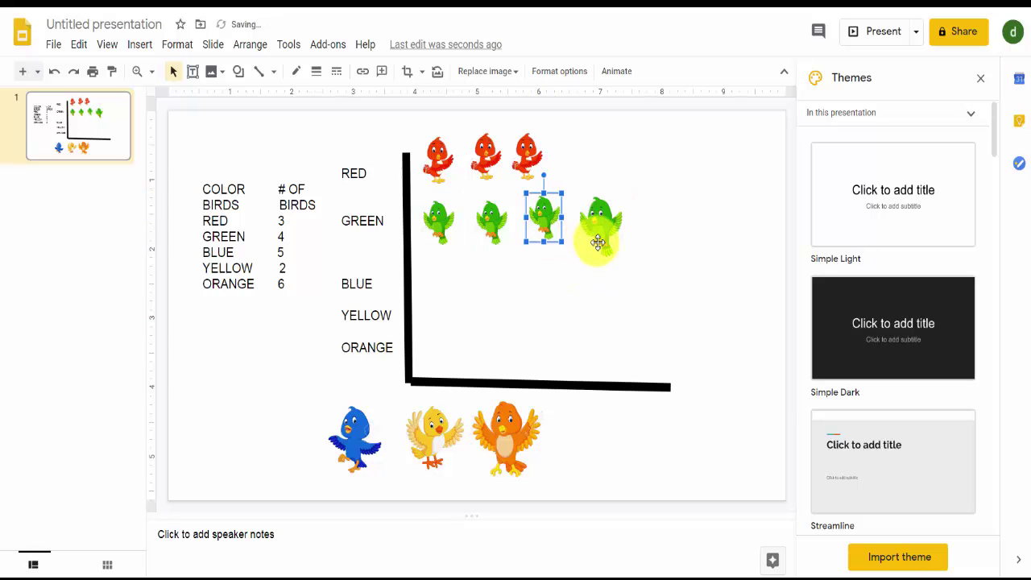
pyautogui.click(594, 241)
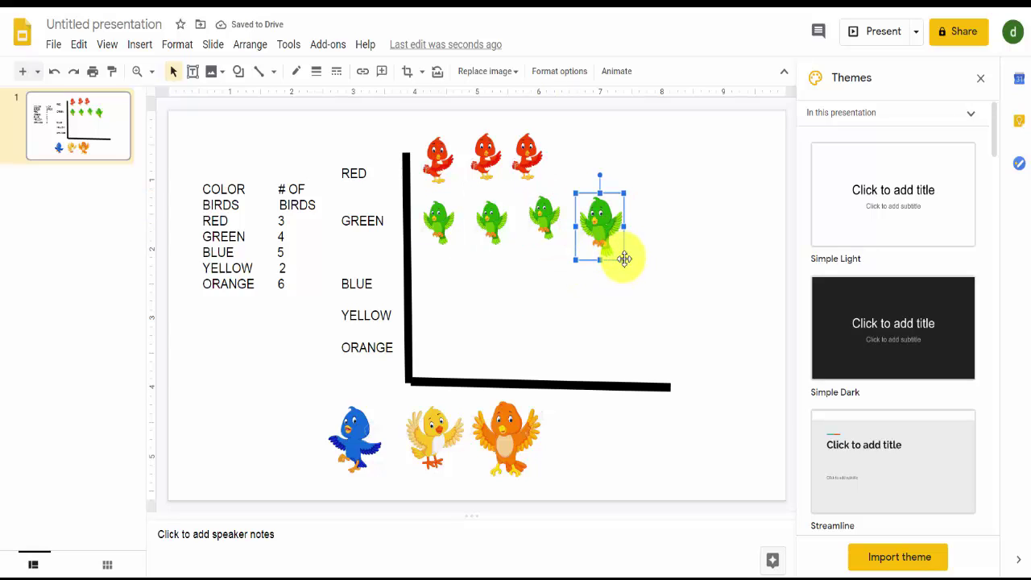
pyautogui.moveTo(624, 258); pyautogui.dragTo(610, 238)
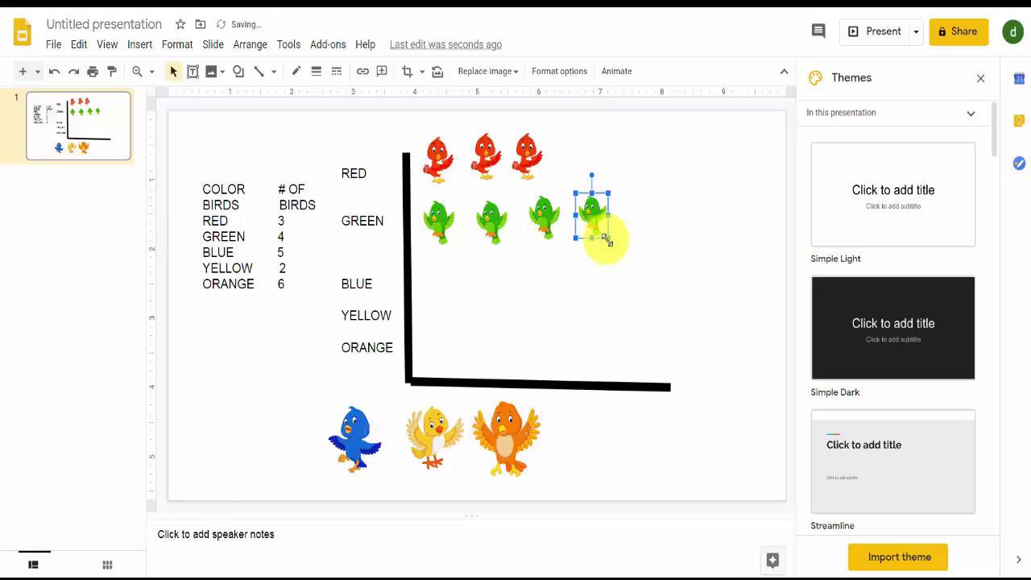
# Shrink the blue bird and move it into the graph beside the vertical axis, level with the BLUE label
pyautogui.click(360, 439)
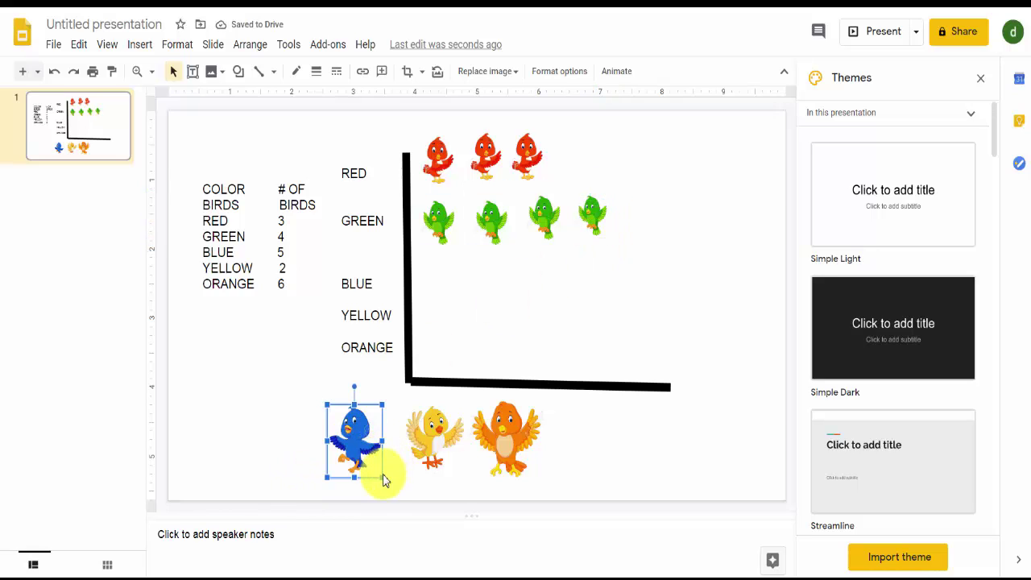
pyautogui.moveTo(381, 477); pyautogui.dragTo(435, 295)
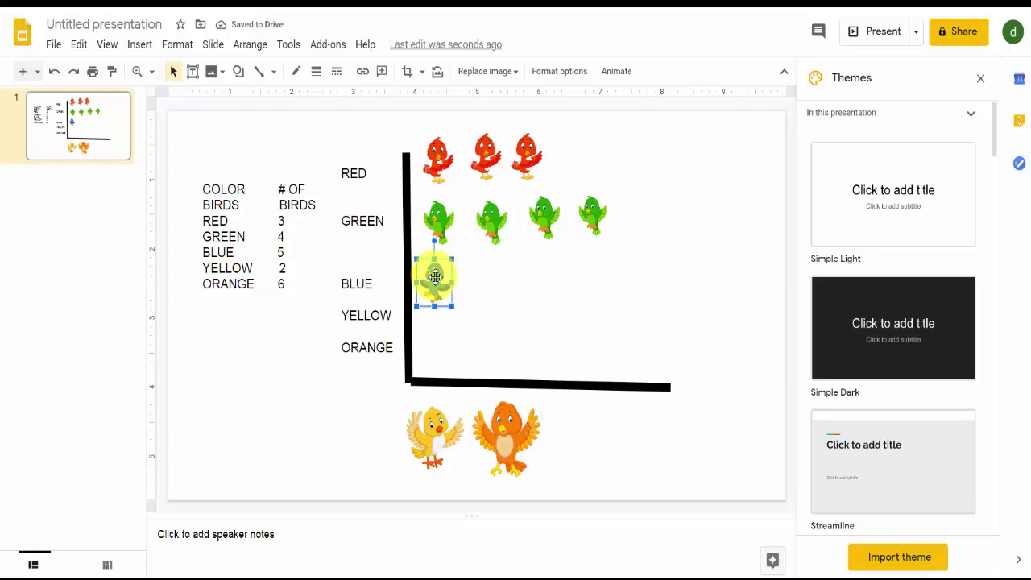
# Duplicate the blue bird in the graph four times
pyautogui.press('Down')
pyautogui.press('Right')
pyautogui.press('Down')
pyautogui.press('Right')
pyautogui.press('Down')
pyautogui.press('Right')
pyautogui.press('Down')
pyautogui.press('Right')
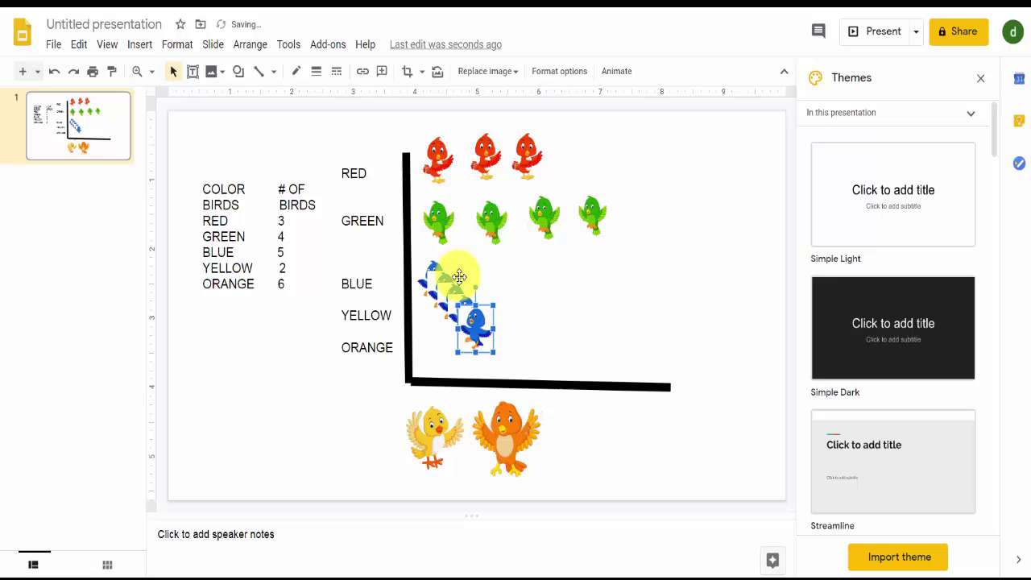
# Spread the four blue bird copies into an evenly spaced horizontal row beside the first blue bird
pyautogui.moveTo(472, 334); pyautogui.dragTo(666, 293)
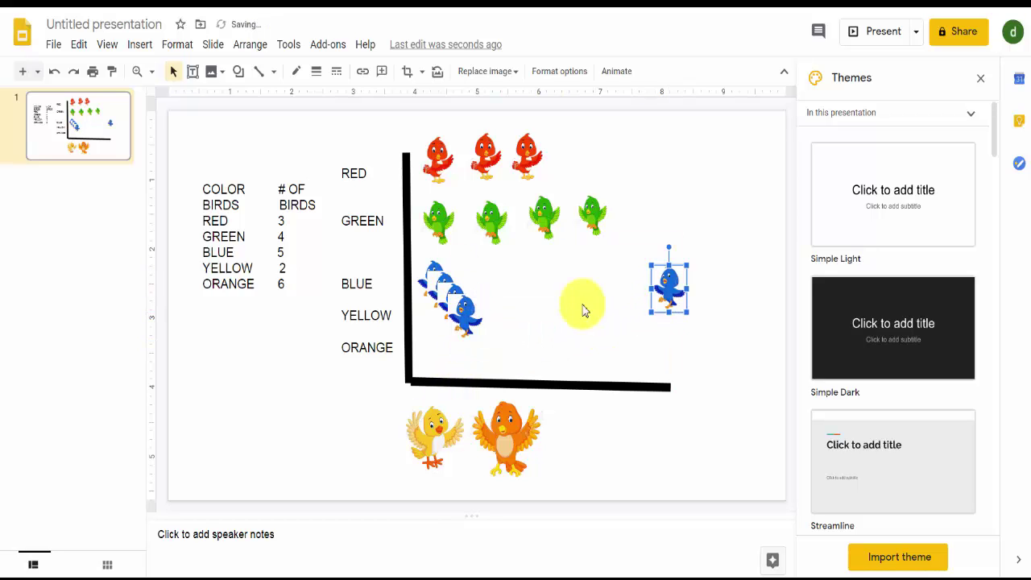
pyautogui.moveTo(462, 313); pyautogui.dragTo(597, 288)
pyautogui.moveTo(471, 298); pyautogui.dragTo(556, 288)
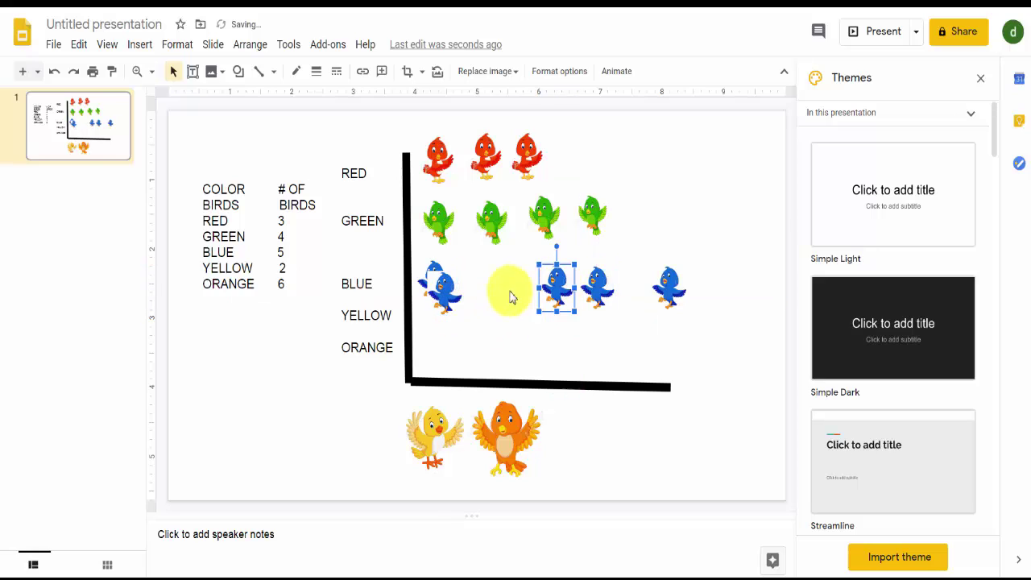
pyautogui.moveTo(437, 295); pyautogui.dragTo(475, 281)
pyautogui.moveTo(547, 283); pyautogui.dragTo(522, 278)
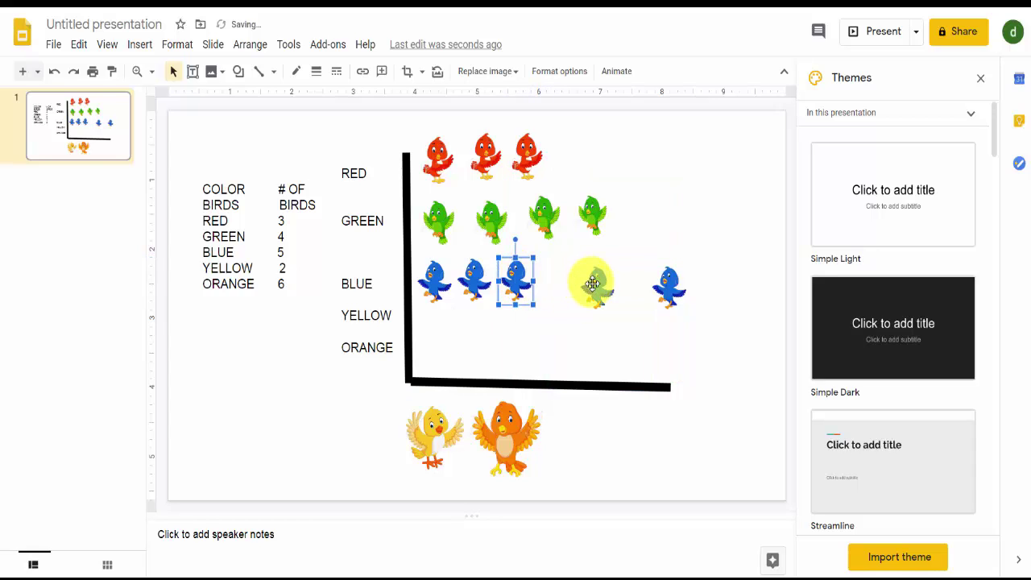
pyautogui.moveTo(592, 284); pyautogui.dragTo(553, 277)
pyautogui.moveTo(669, 287); pyautogui.dragTo(603, 276)
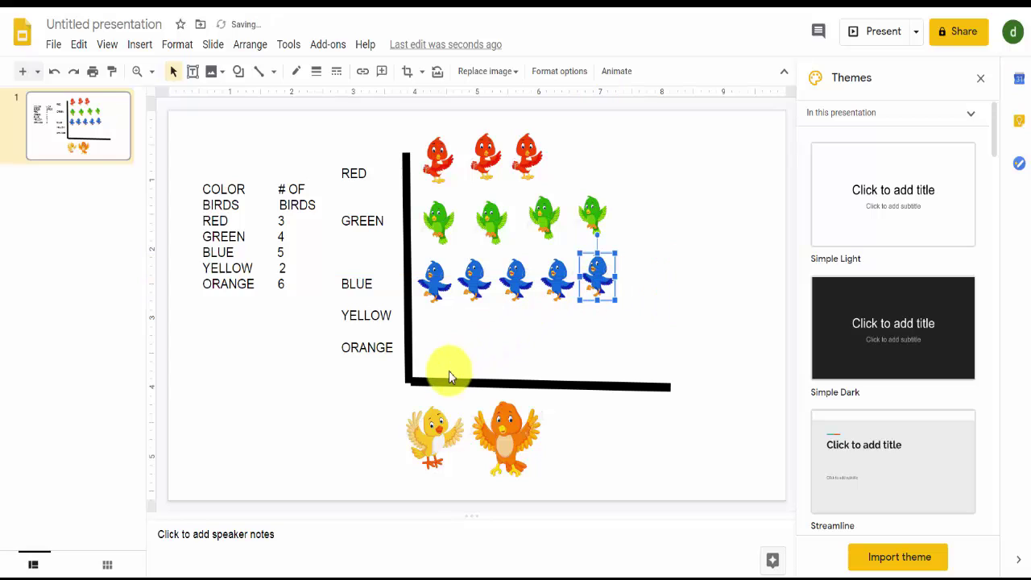
# Shrink the yellow bird below the graph proportionally
pyautogui.click(435, 435)
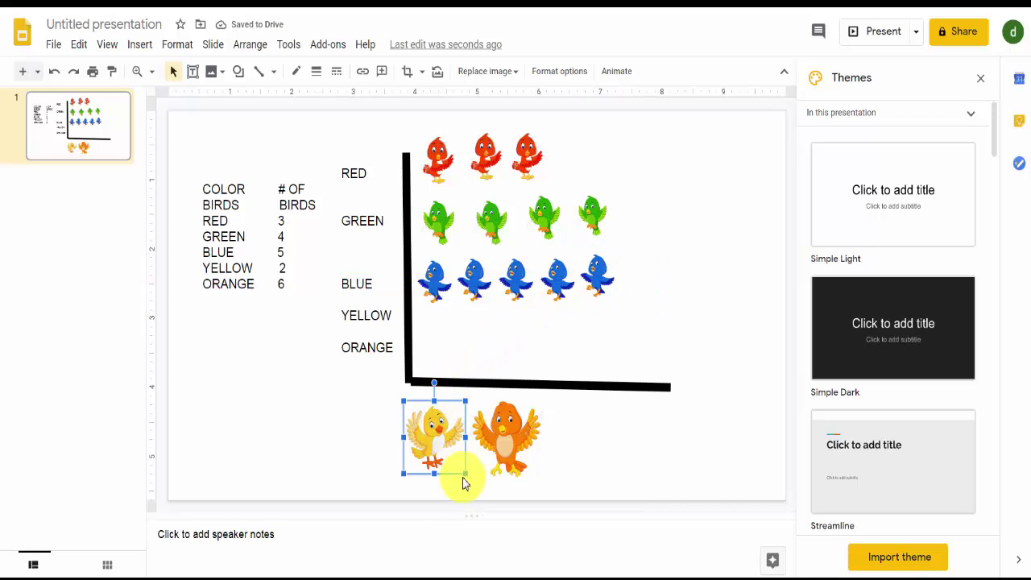
pyautogui.moveTo(463, 475); pyautogui.dragTo(453, 455)
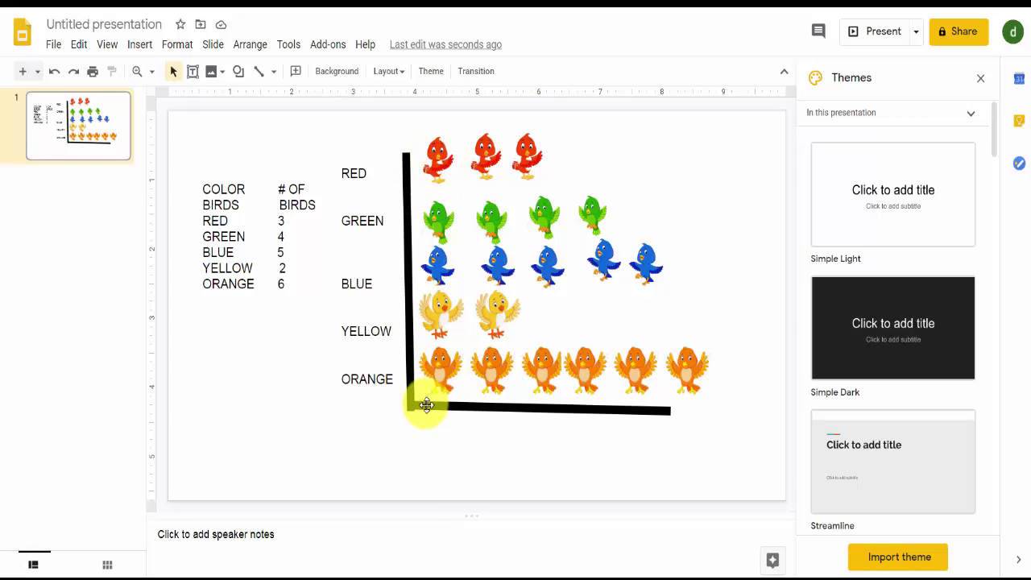
pyautogui.click(55, 46)
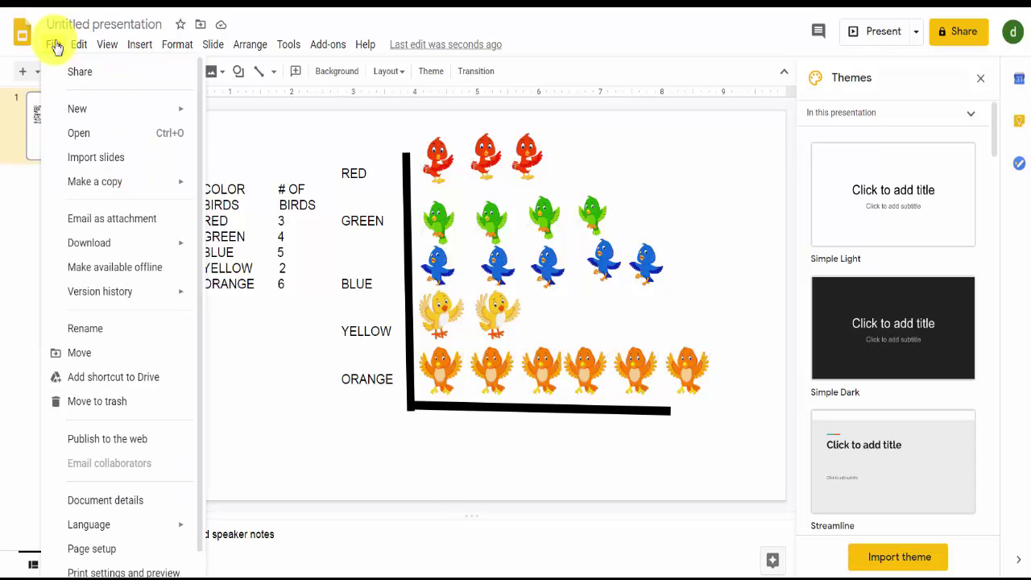
pyautogui.moveTo(95, 184)
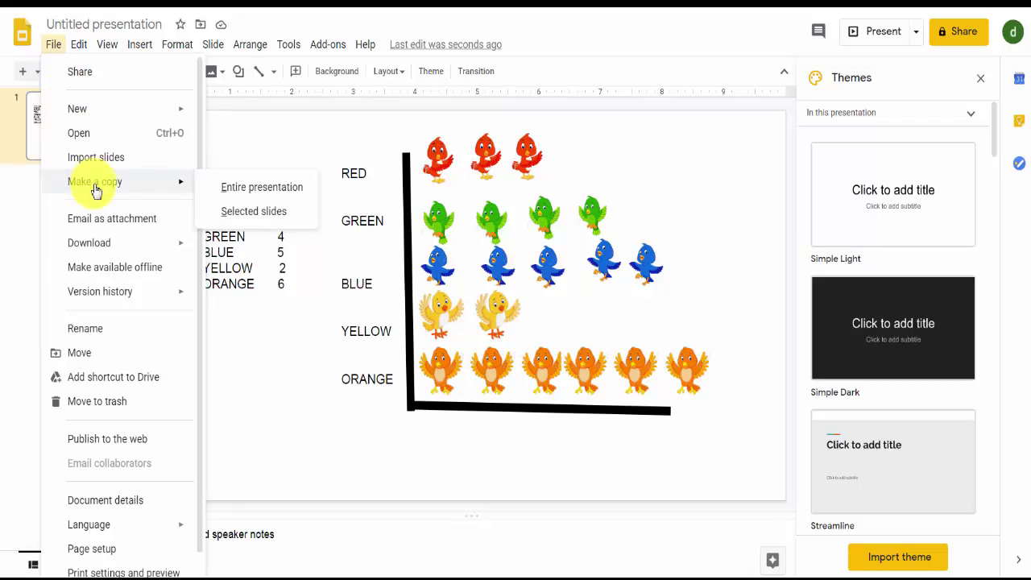
pyautogui.moveTo(97, 242)
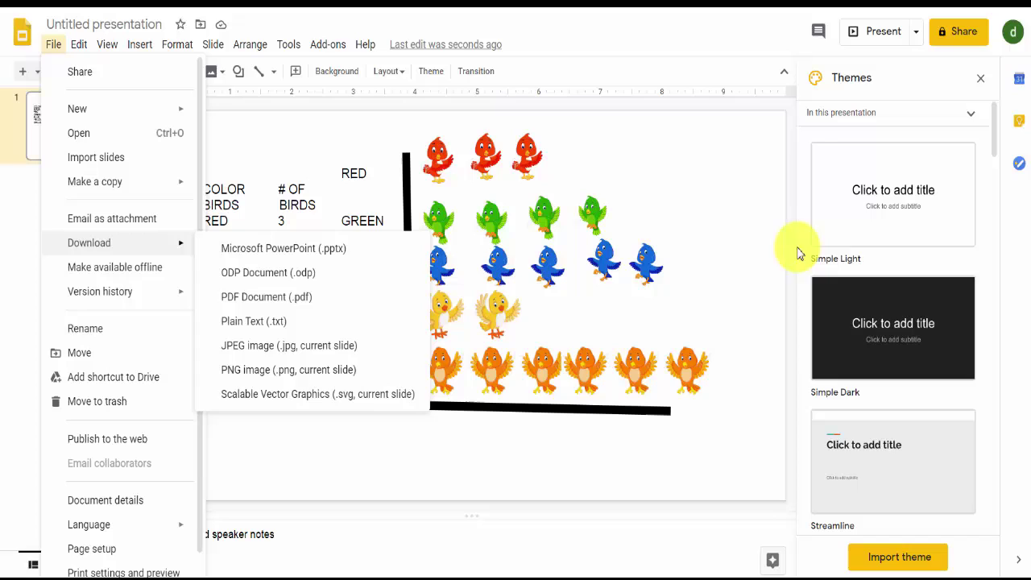
pyautogui.click(727, 264)
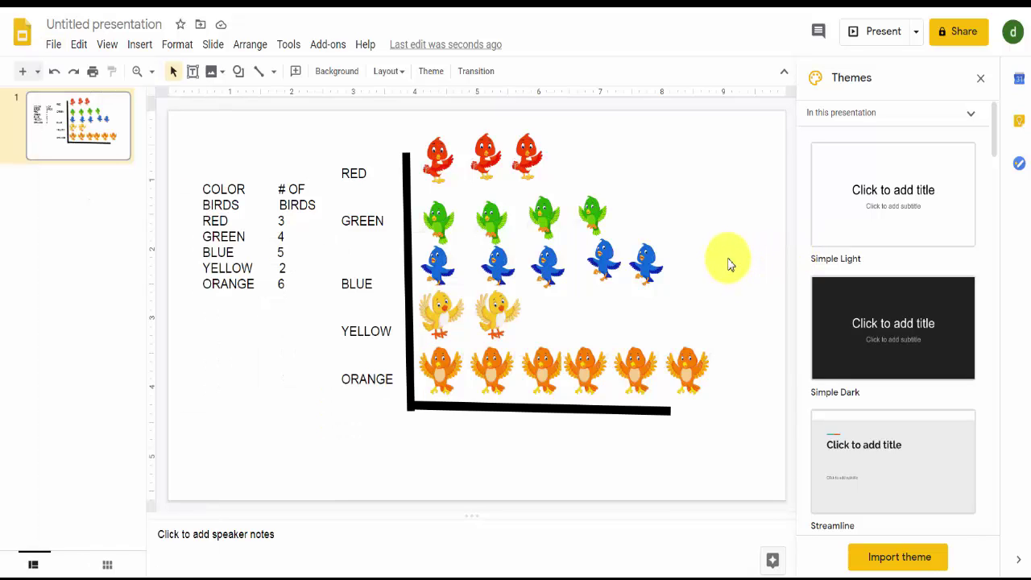